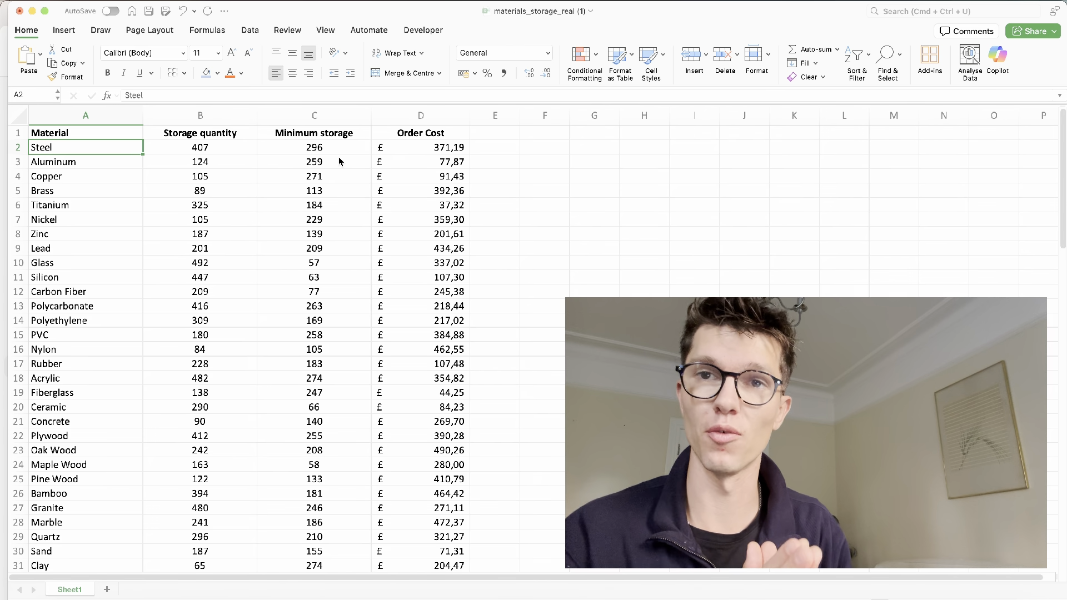
Convert the material data in A1:D101 into a table with headers
left_click(348, 148)
left_click(398, 147)
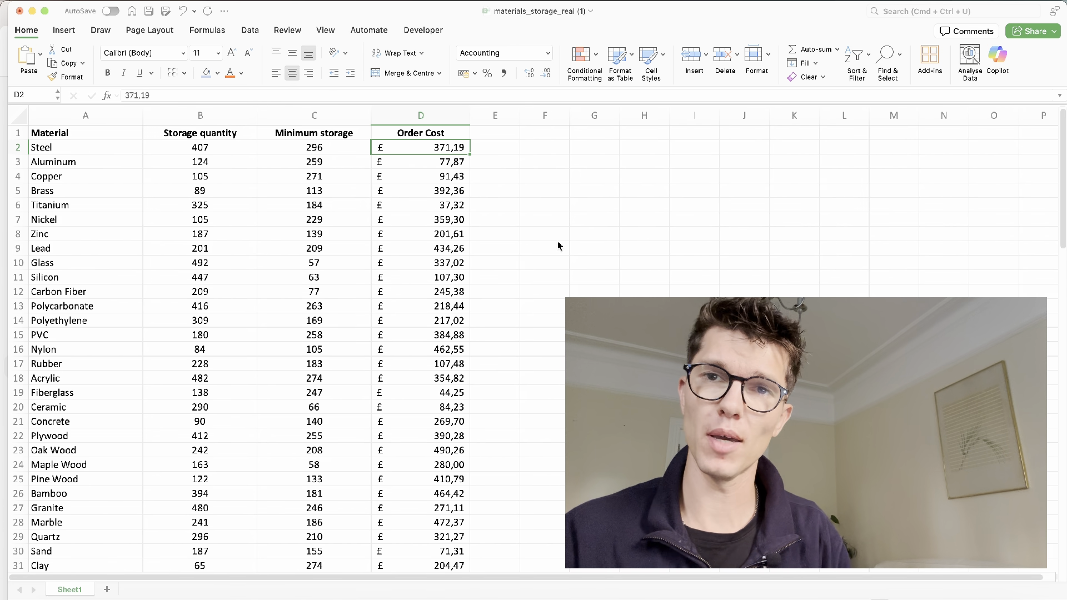
left_click(308, 204)
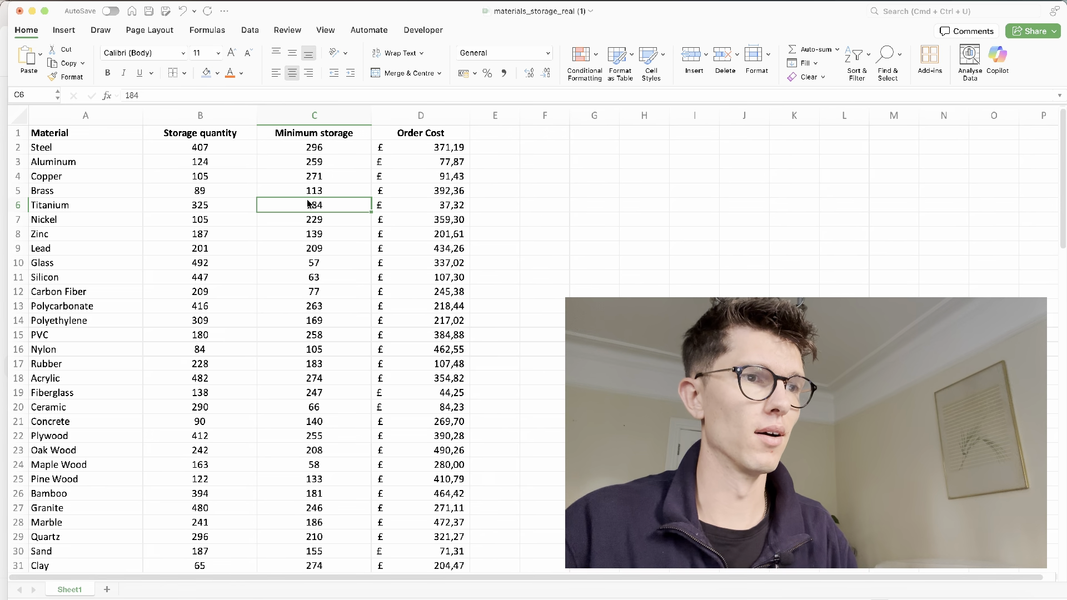
left_click(64, 30)
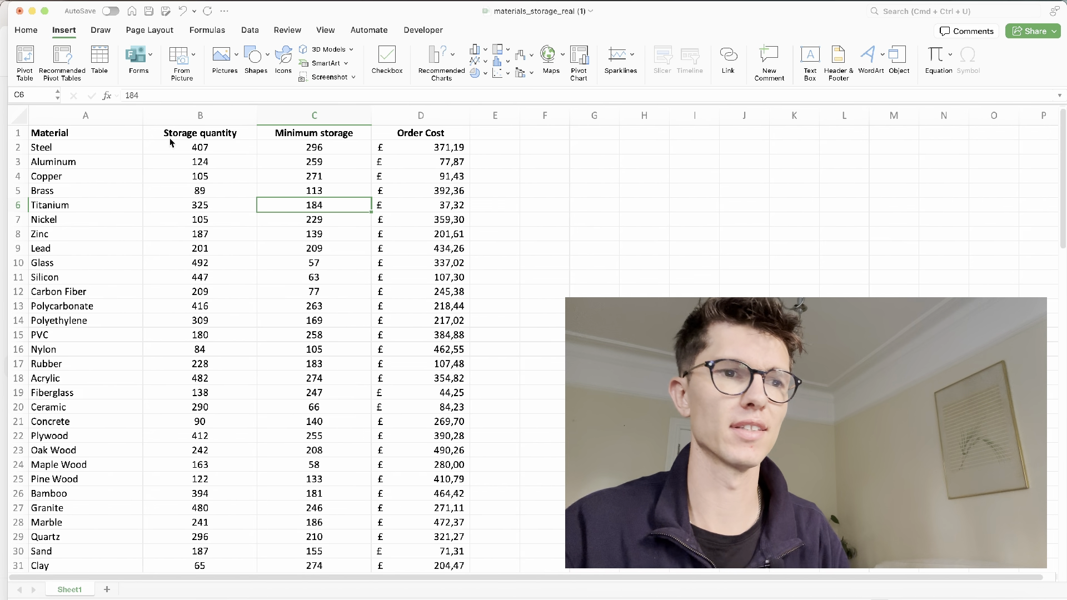
left_click(103, 62)
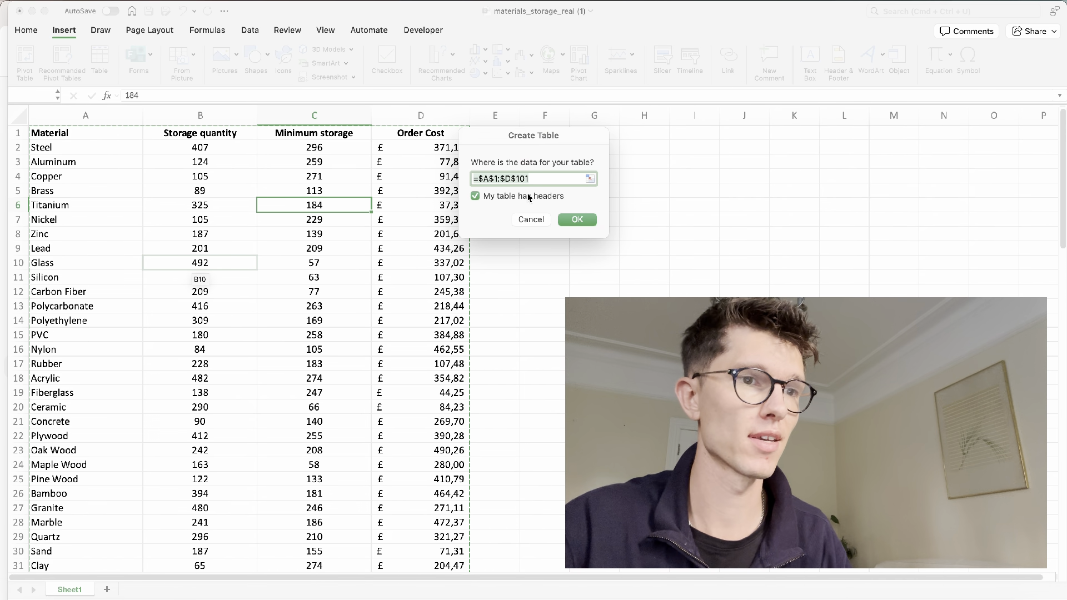
left_click(579, 220)
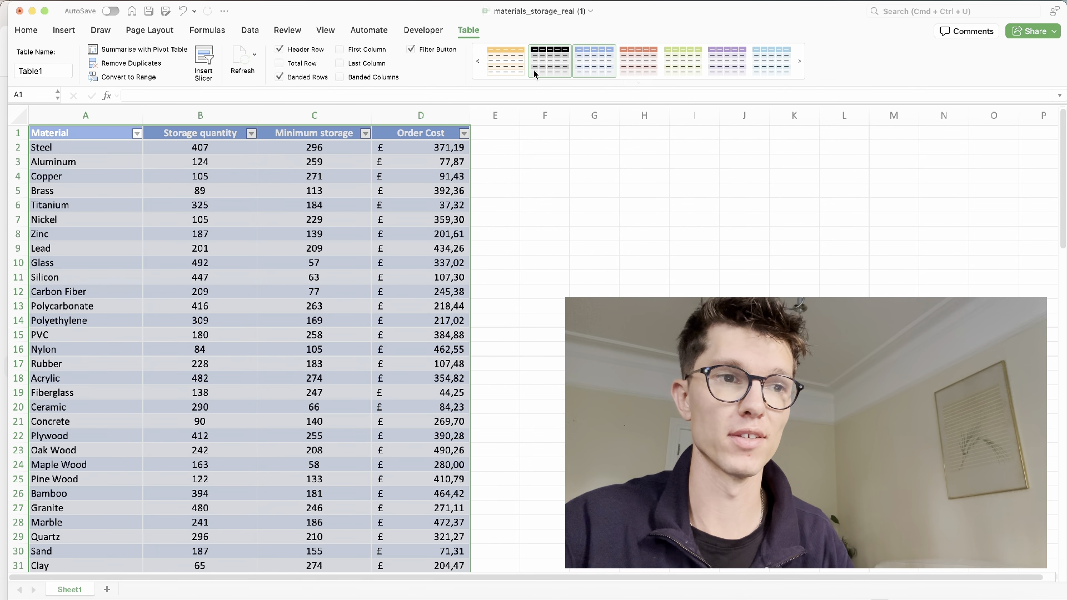
Apply the table style with a black header and grey banded rows, and slightly widen the Order Cost column
left_click(537, 70)
left_click(470, 119)
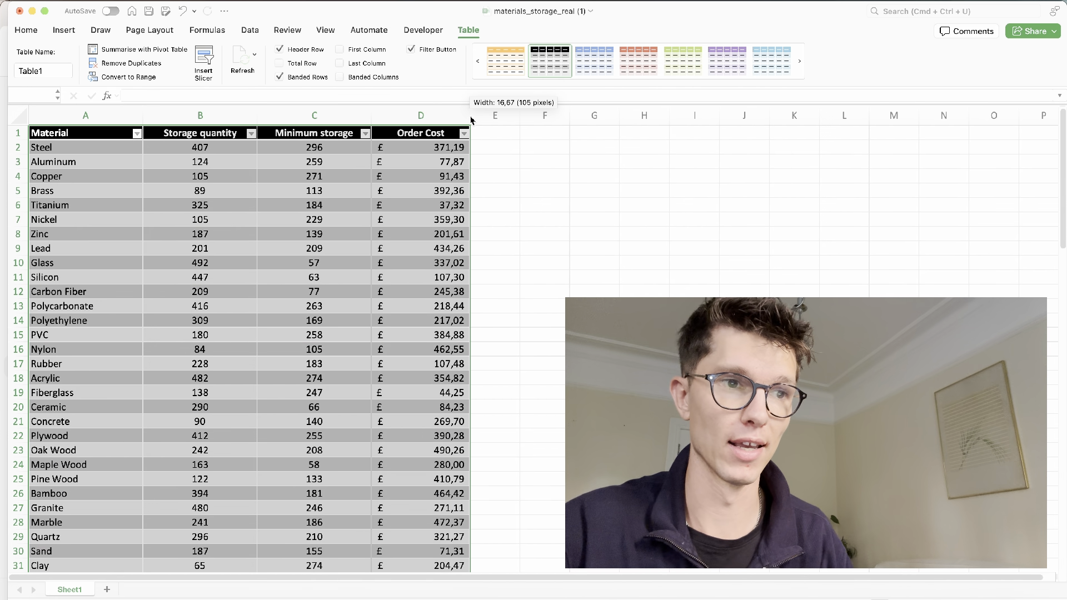
left_click(501, 178)
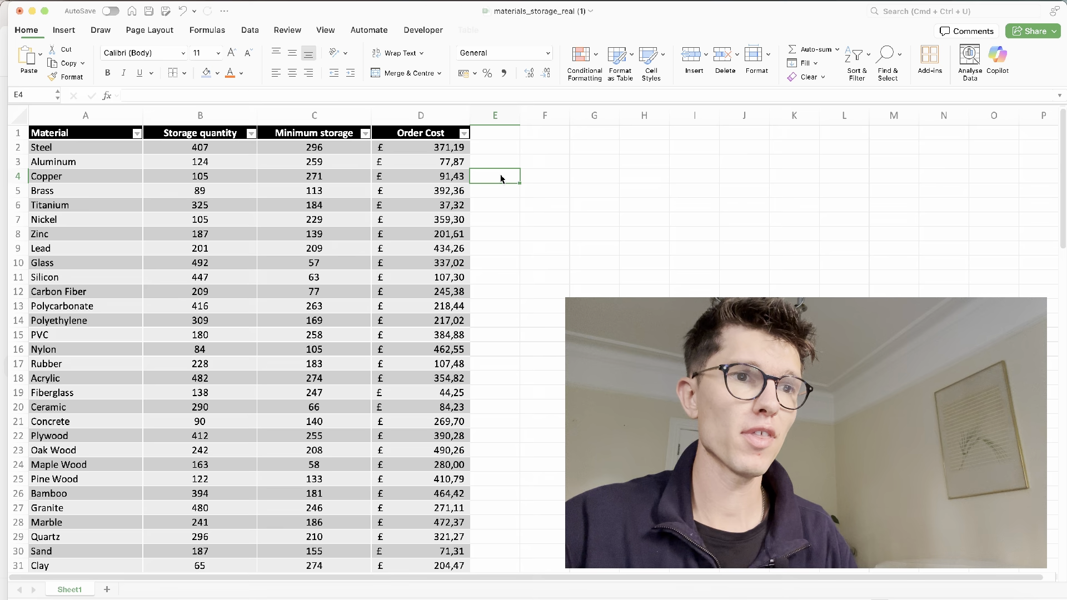
left_click(400, 210)
left_click_drag(469, 115, 489, 116)
Add a new table column headed "State" in E1 beside Order Cost and widen it
left_click(512, 152)
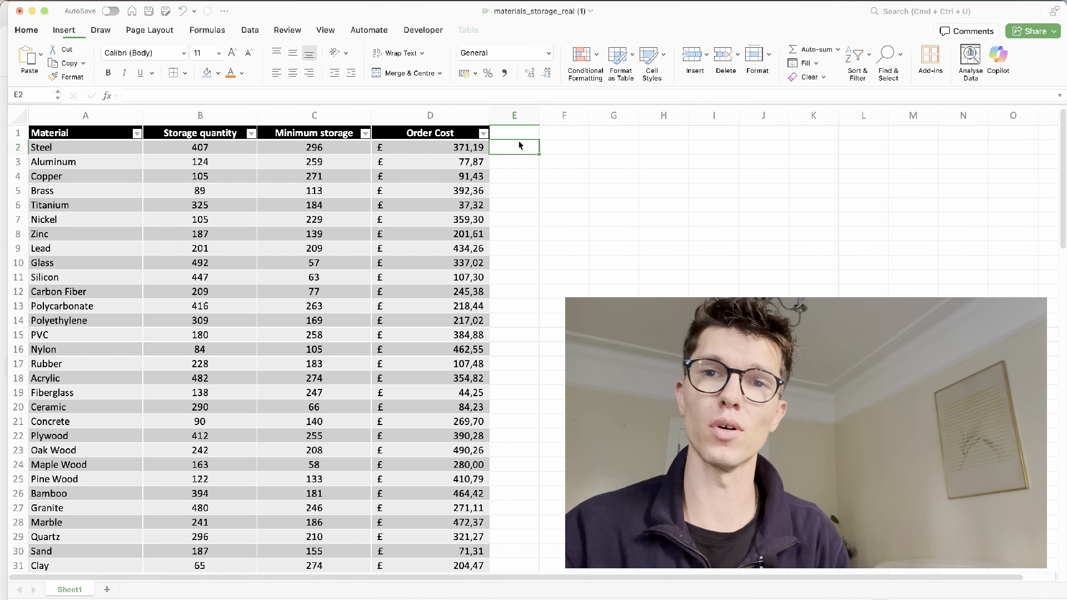
left_click(519, 138)
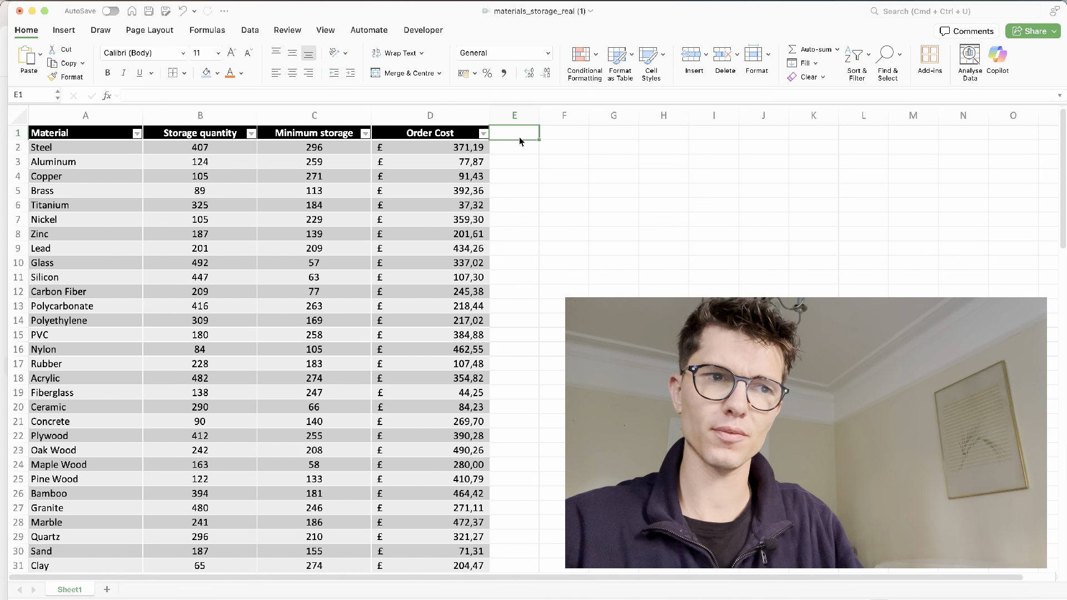
type("State")
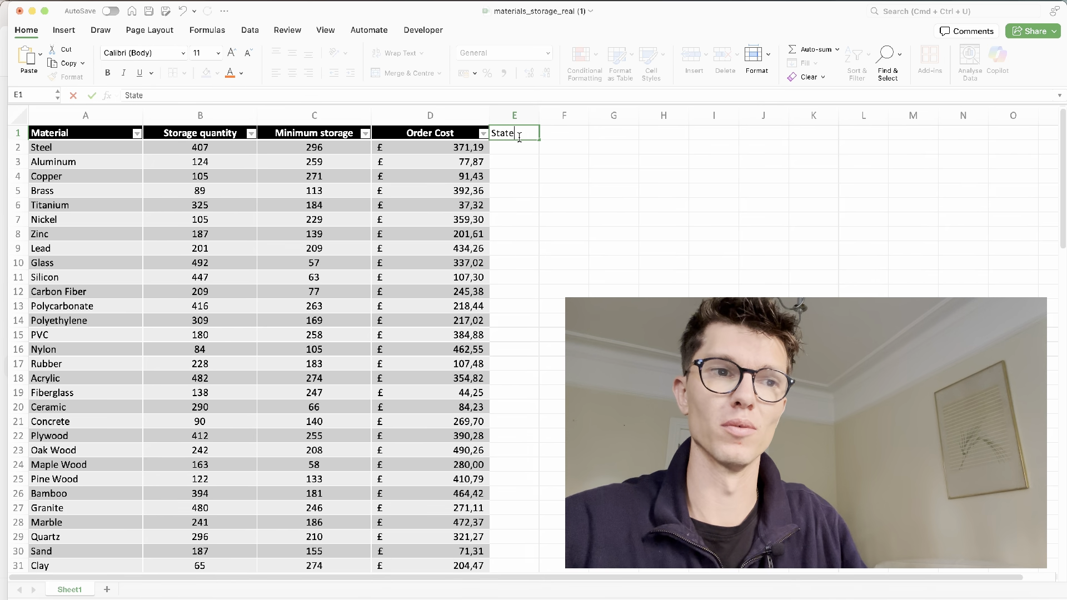
key("Return")
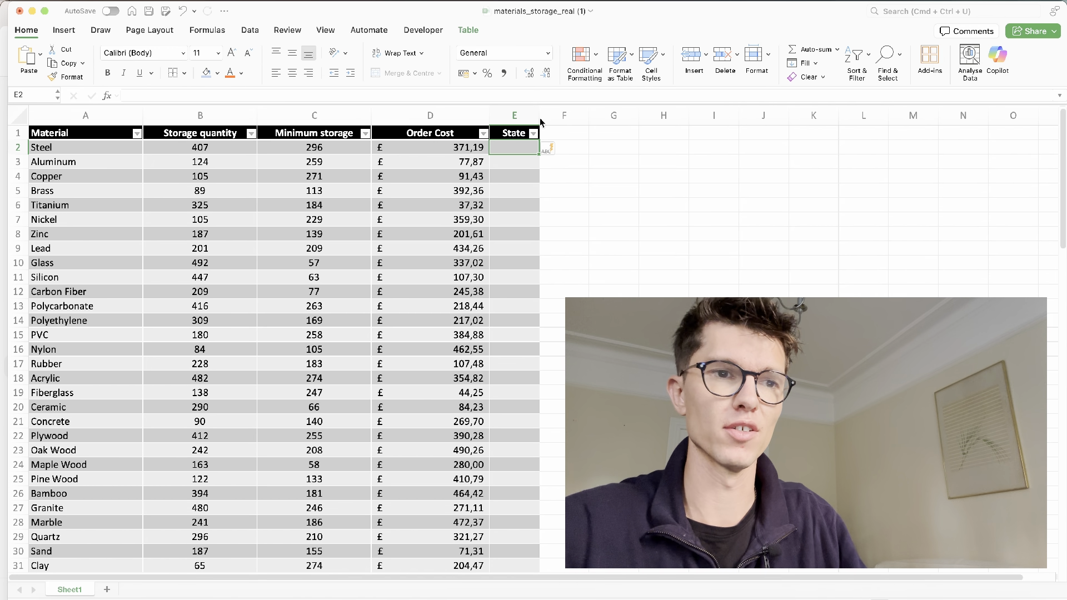
left_click_drag(539, 115, 578, 115)
Rename the header in E1 to "Status"
left_click(532, 134)
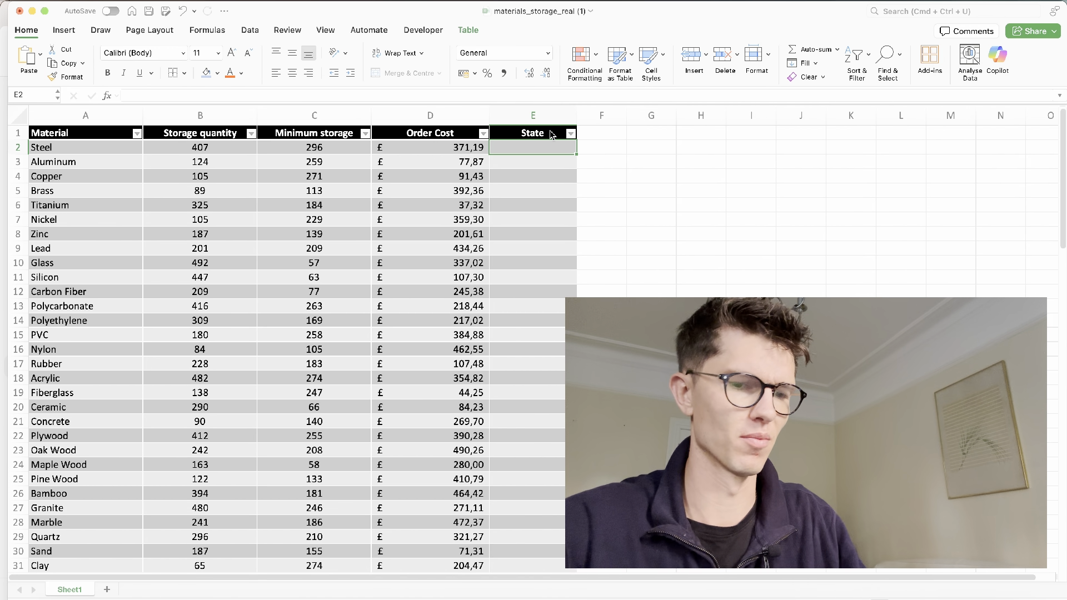
left_click(442, 98)
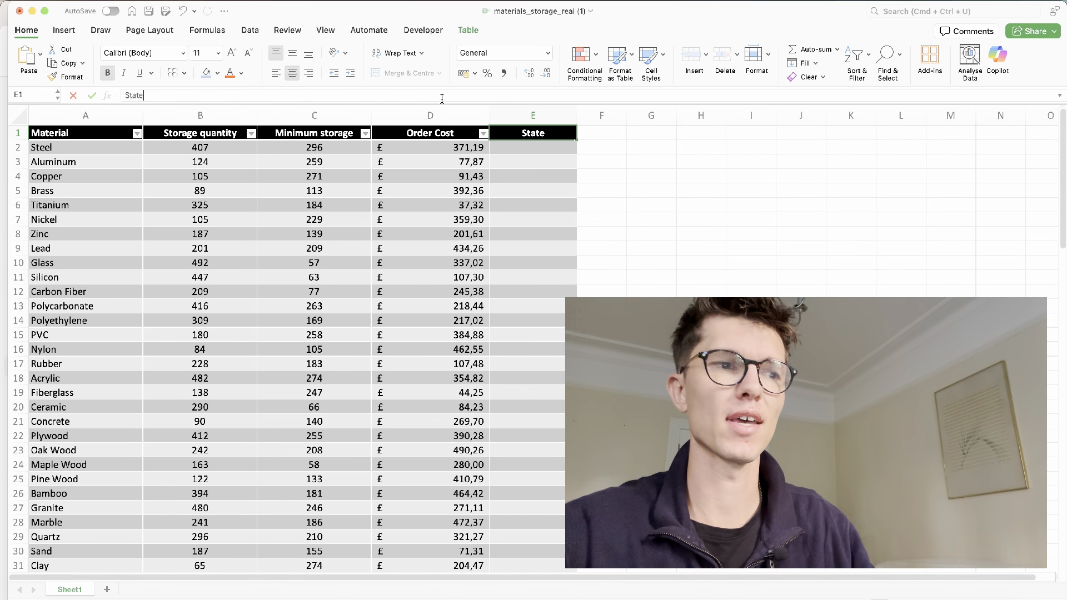
key("BackSpace")
type("us")
key("Return")
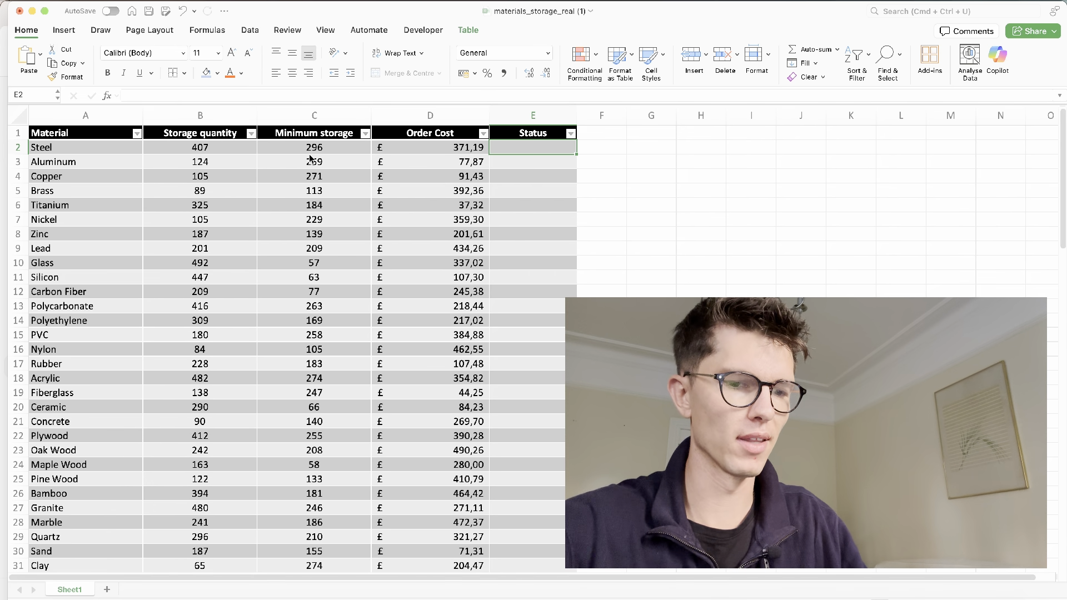
Start an IF formula in E2 that tests whether the row's Storage quantity is less than its Minimum storage
type("=")
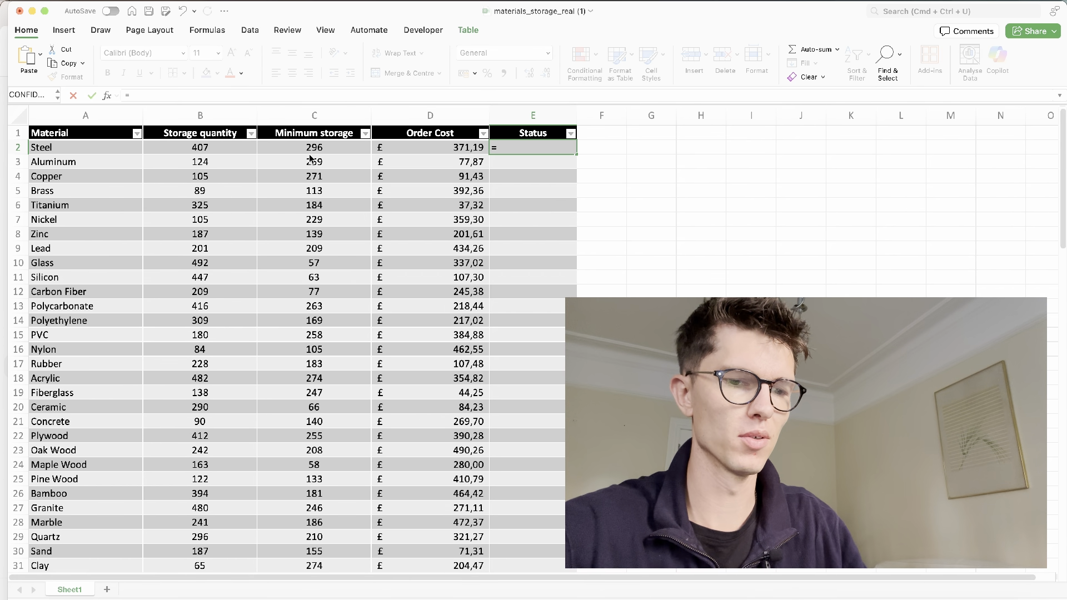
type("s")
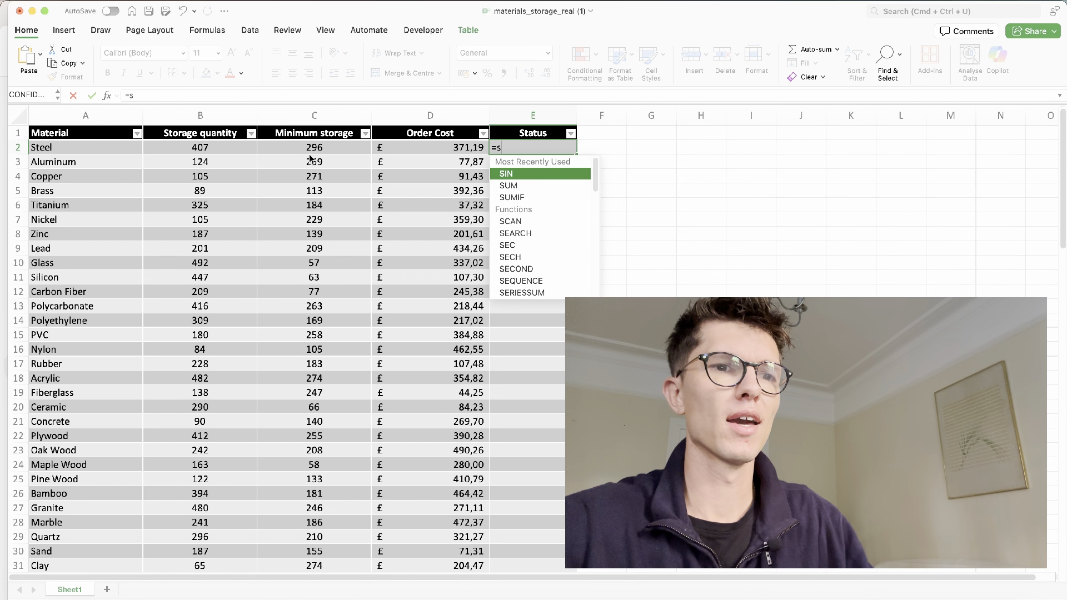
key("BackSpace")
type("if(")
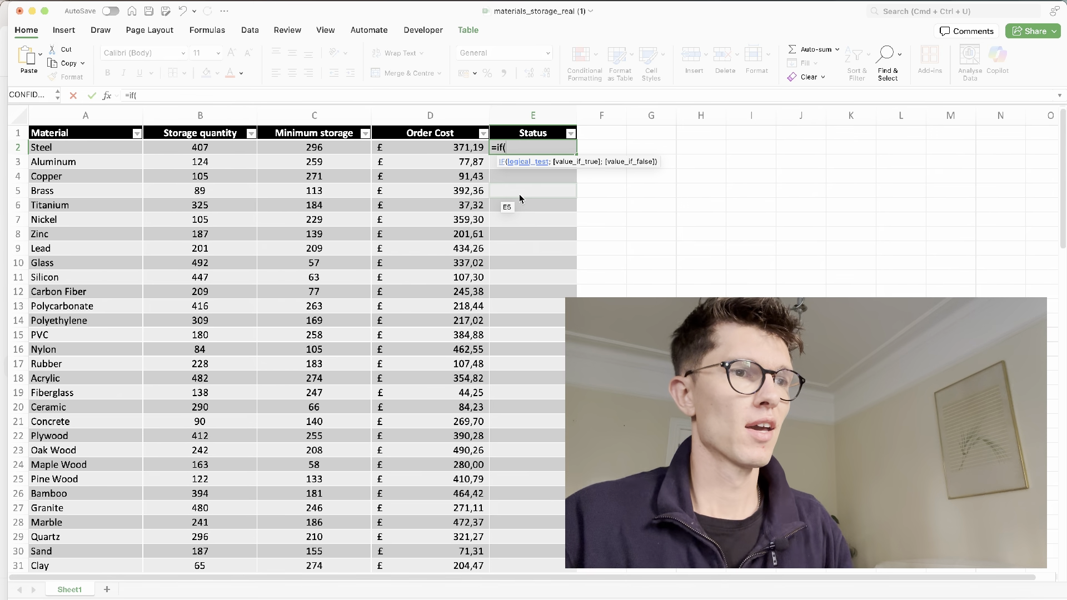
left_click(197, 149)
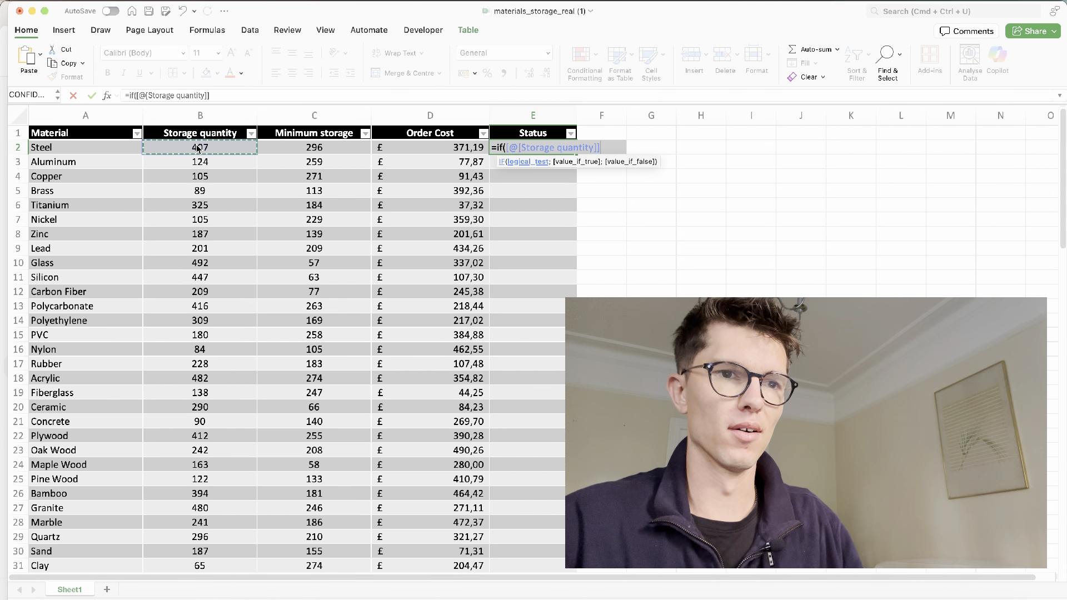
type("<")
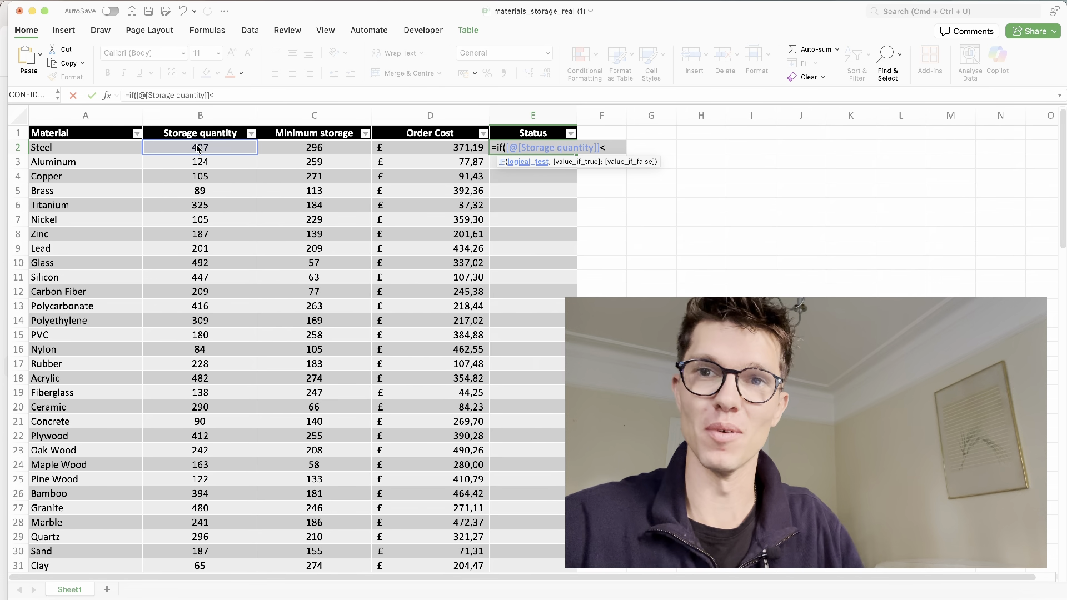
left_click(273, 150)
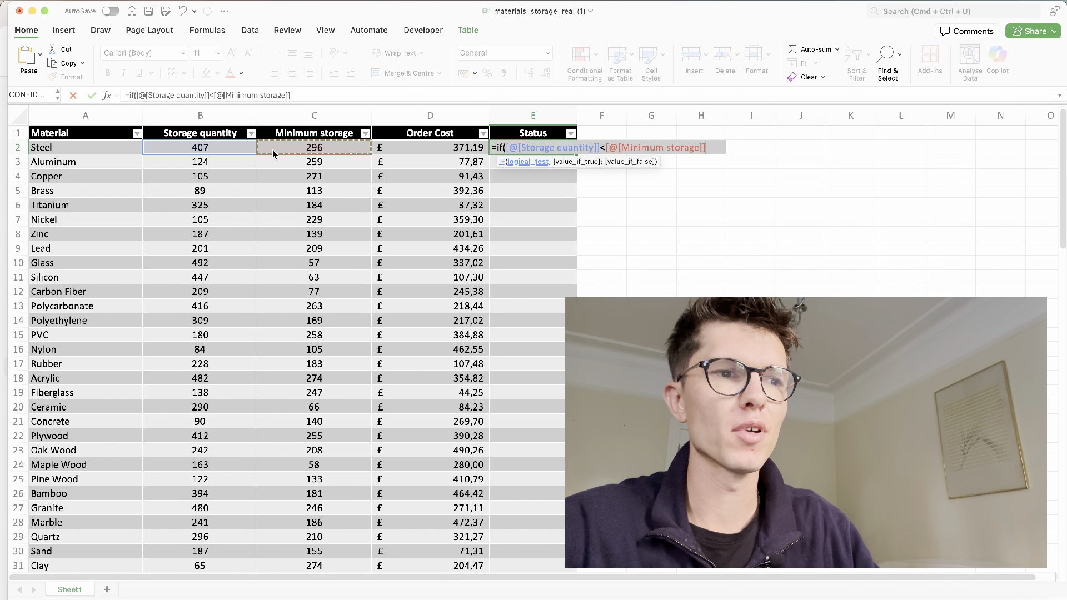
type(";")
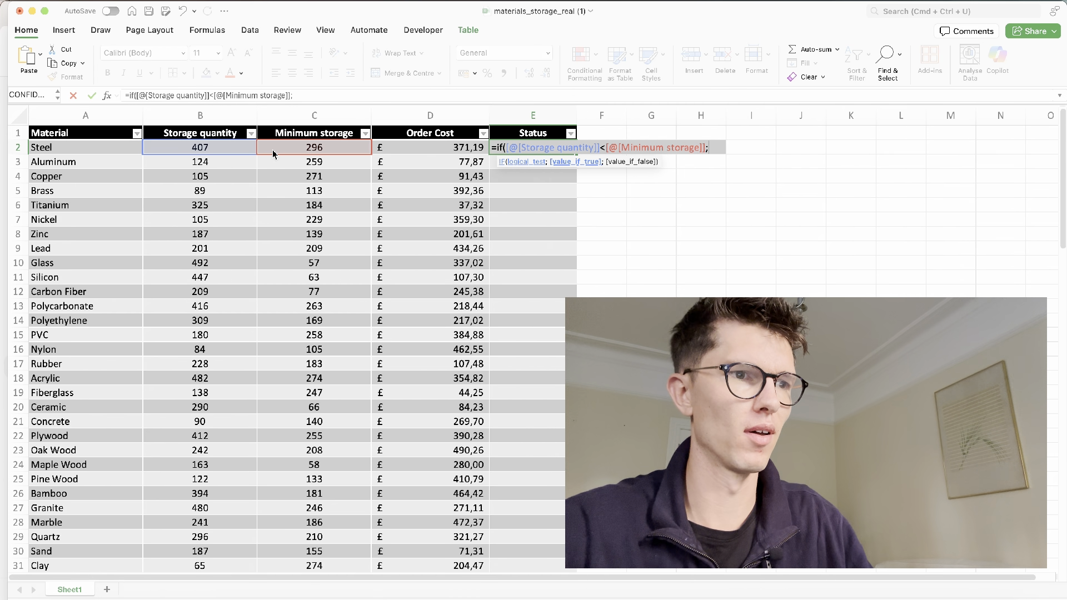
Complete the IF formula with "To order" when the test is true and "In stock" when false, and enter it
type("\"")
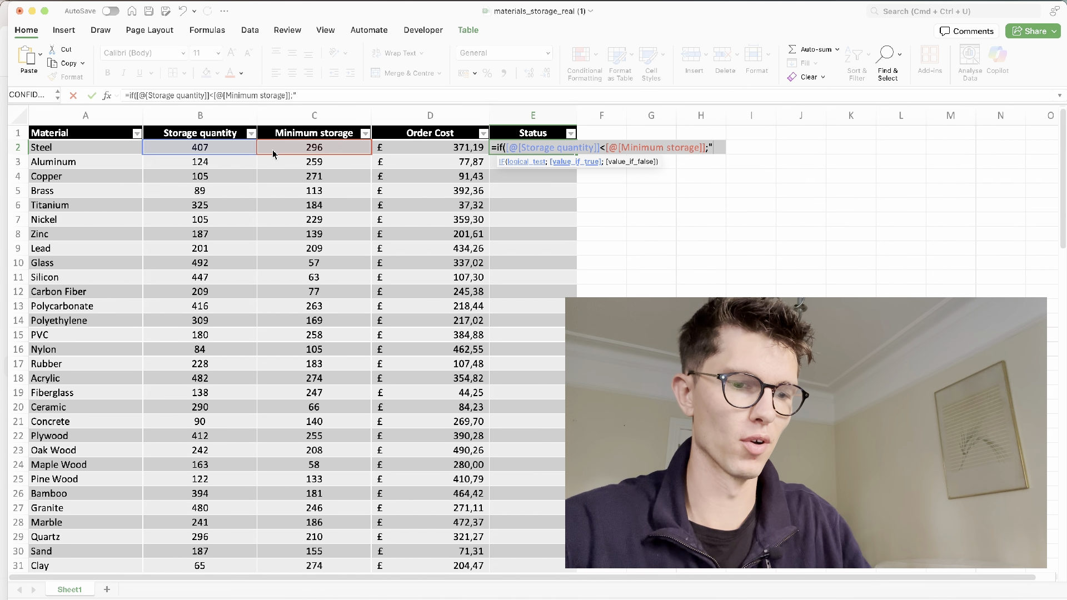
type("To")
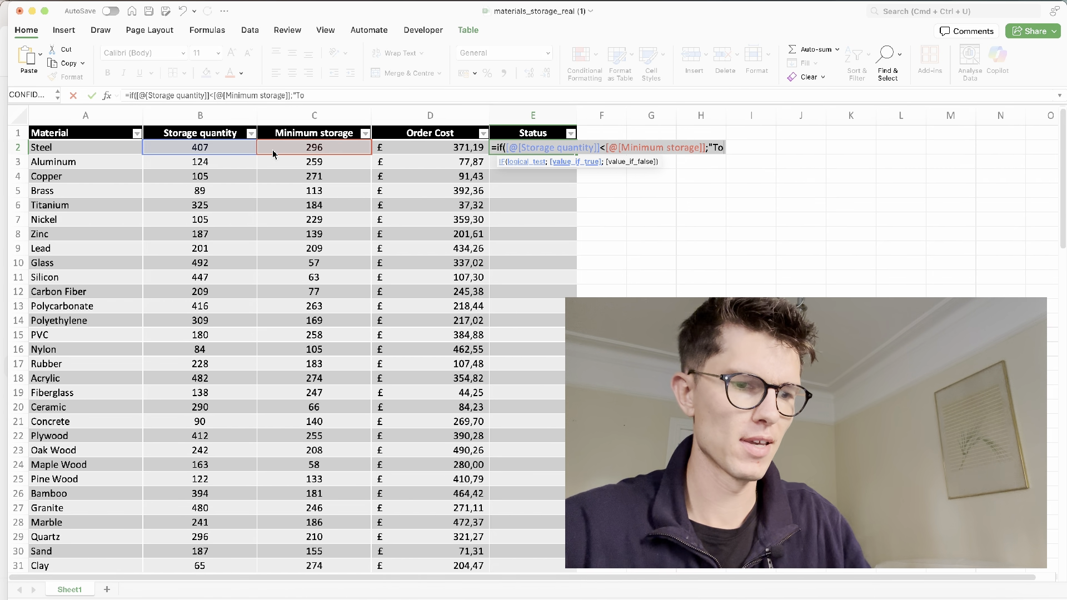
type(" order")
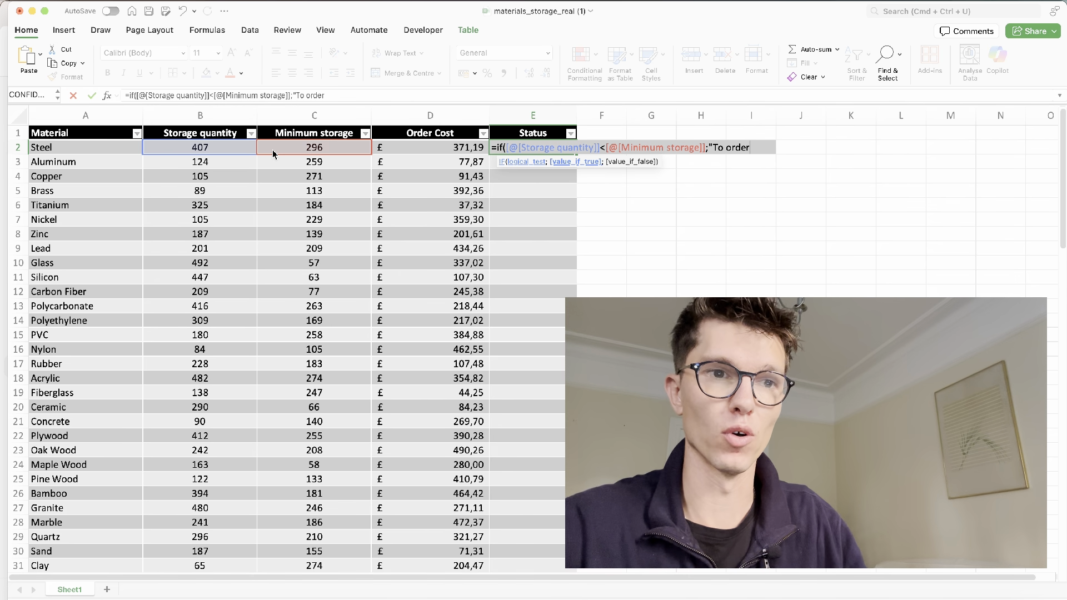
type("\";")
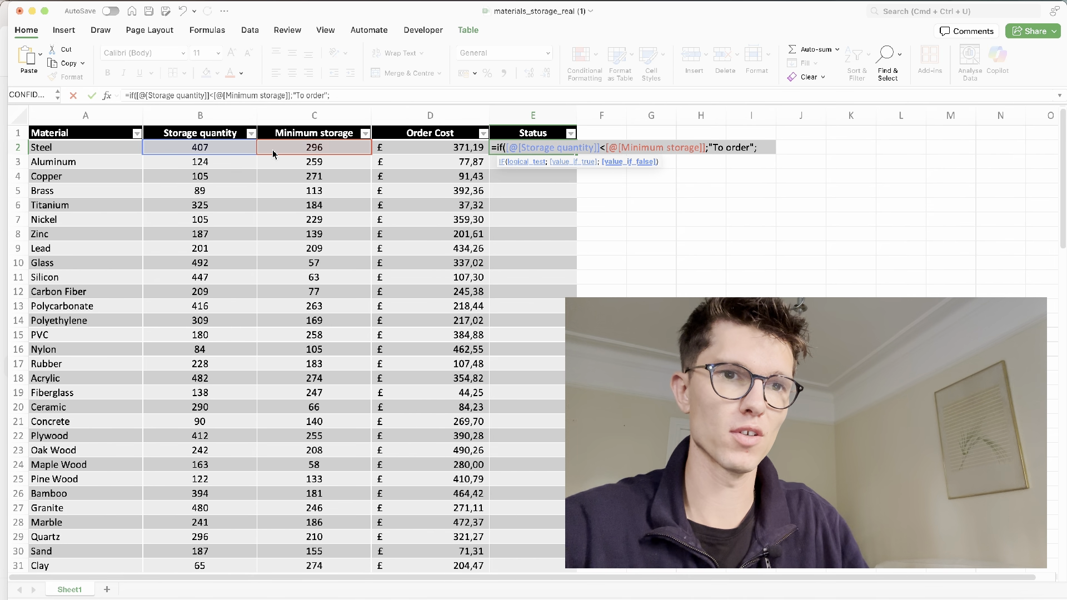
type("\"I")
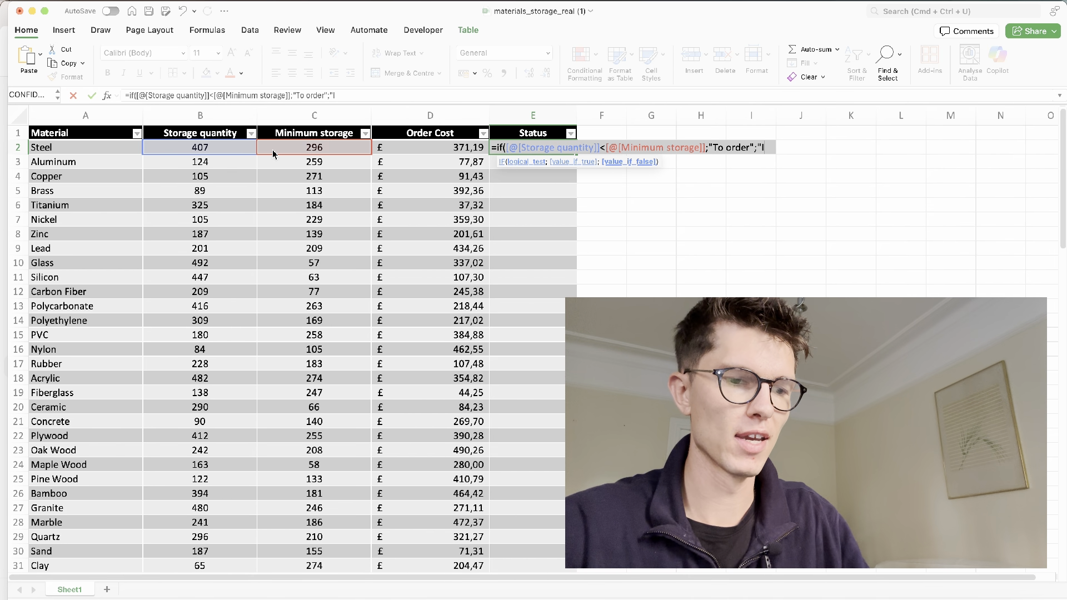
type("n stoc")
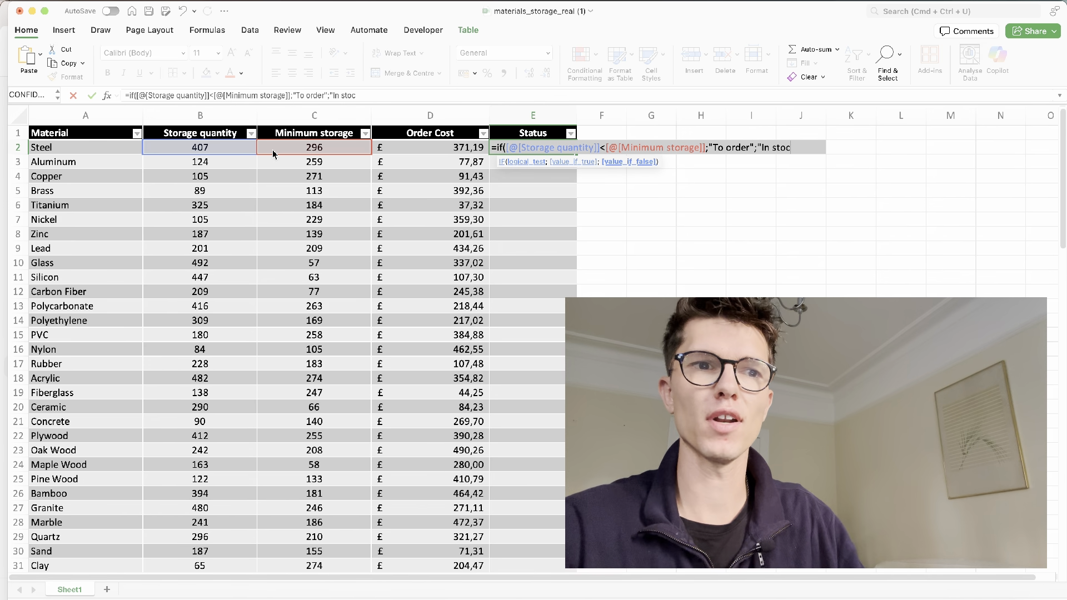
type("k\")")
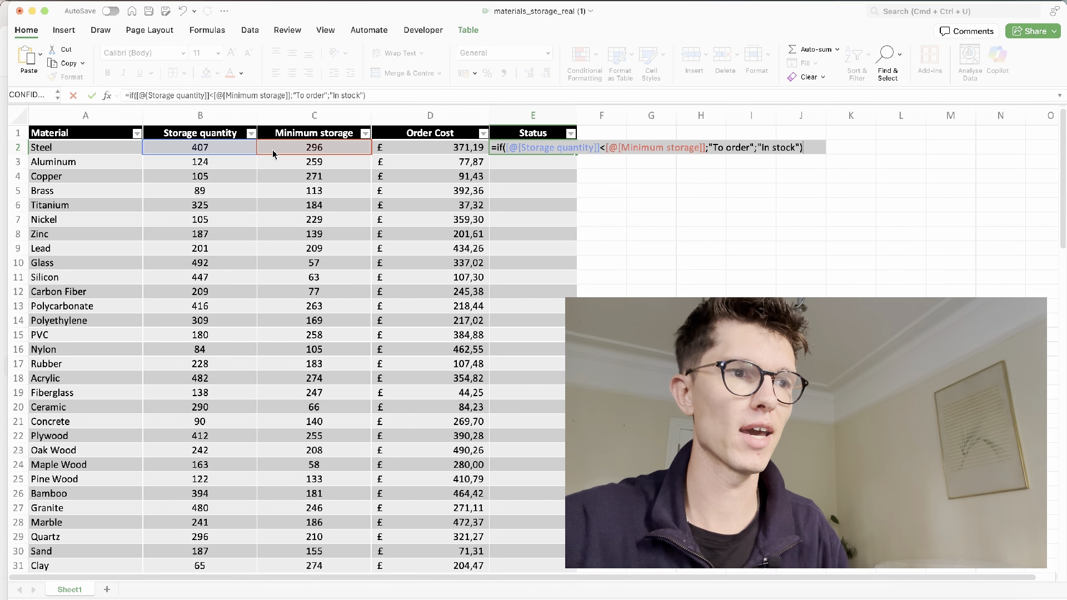
key("Return")
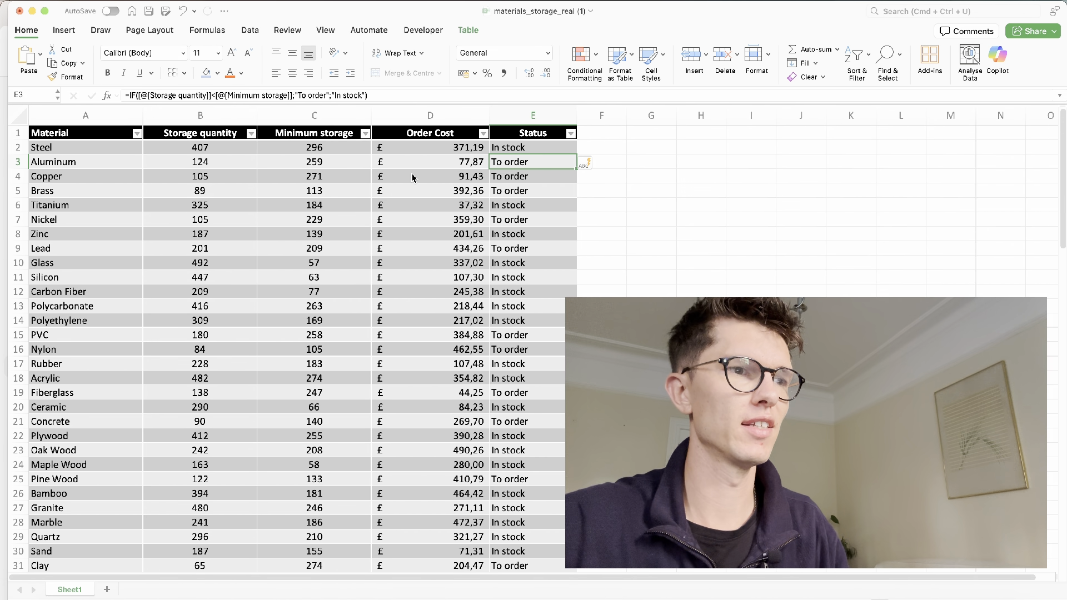
Check the Steel and Aluminum statuses against their storage quantities
left_click(505, 151)
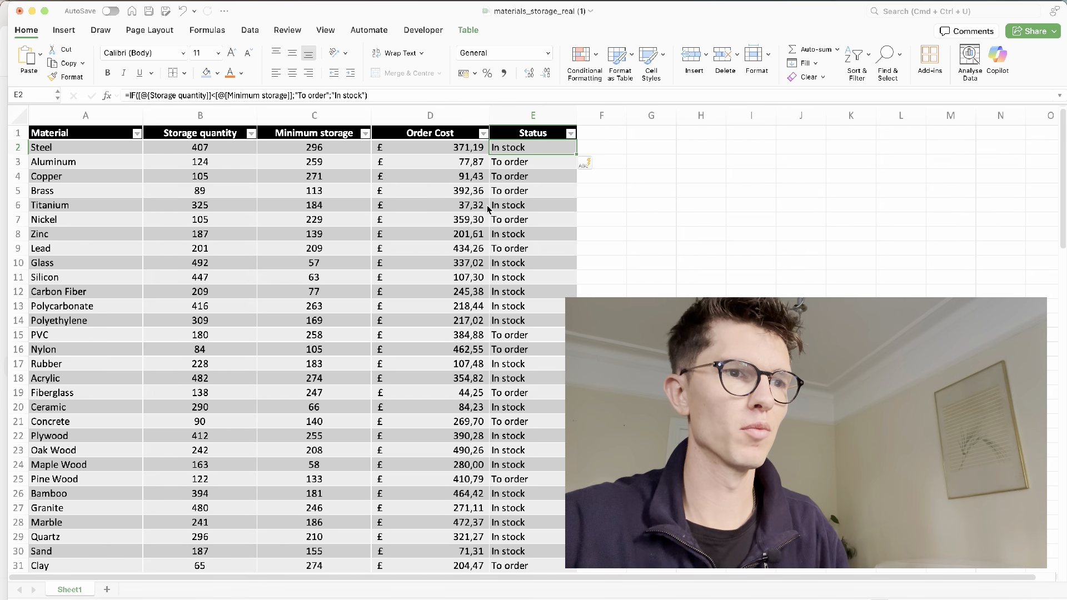
left_click(206, 148)
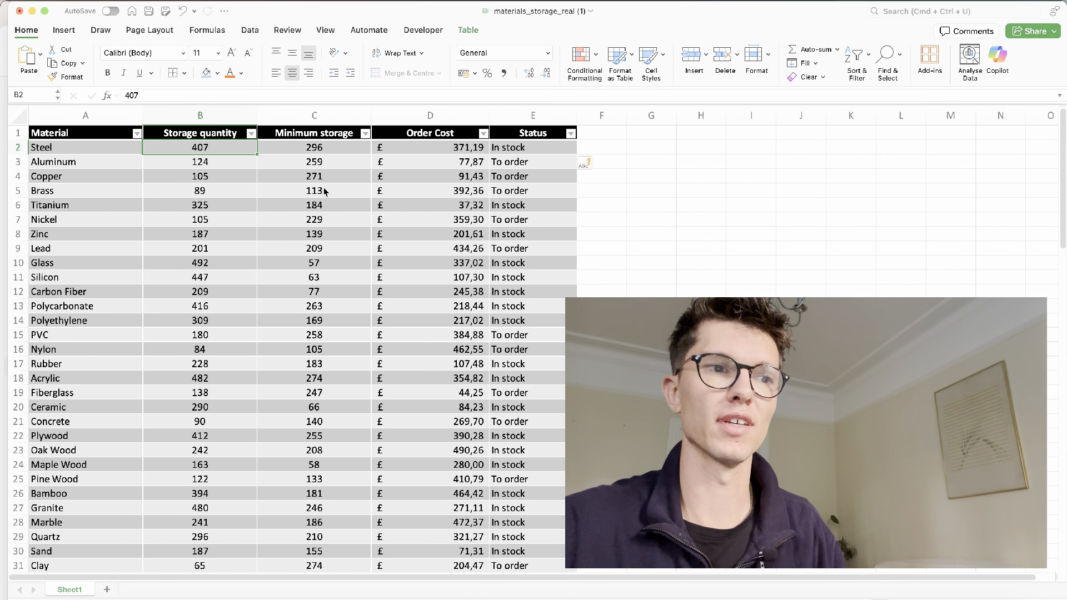
left_click(243, 169)
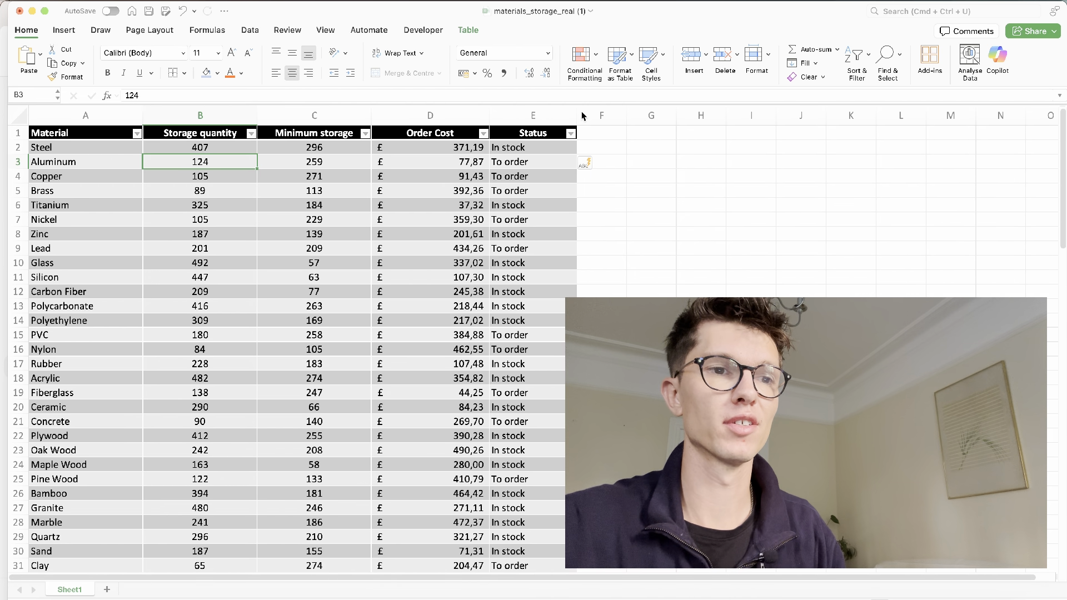
Widen the Status column slightly and review the formula results down the table
left_click_drag(578, 115, 594, 115)
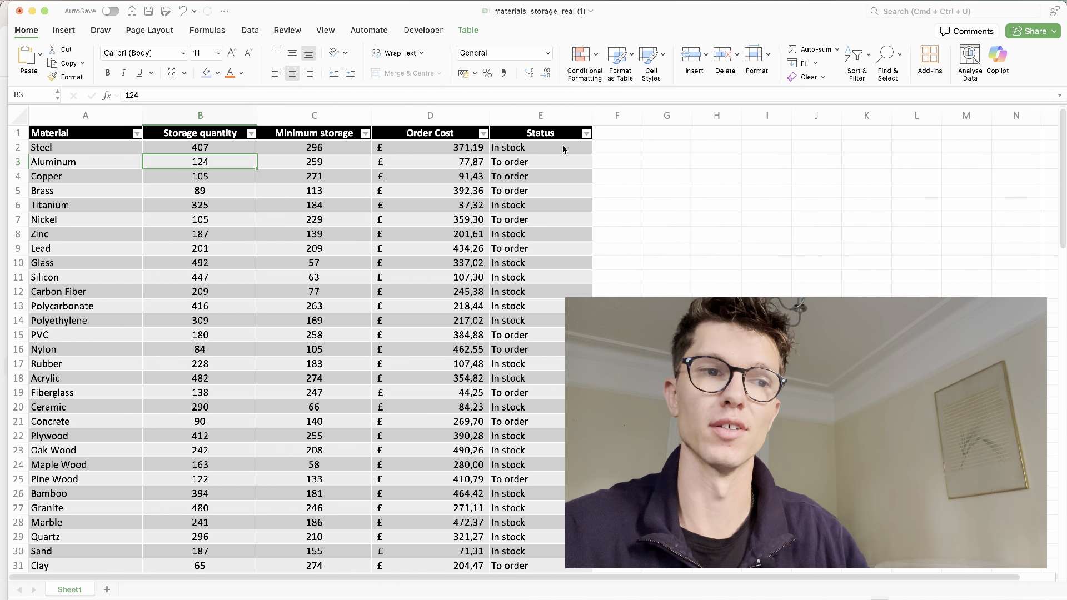
left_click(563, 147)
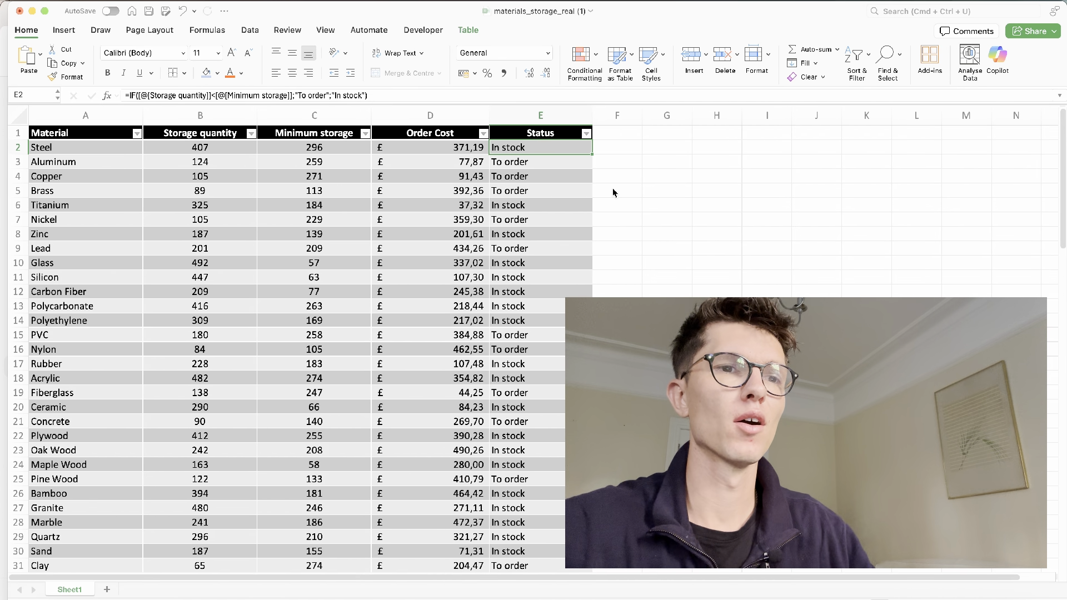
scroll(612, 187, "down", 3)
scroll(613, 188, "up", 3)
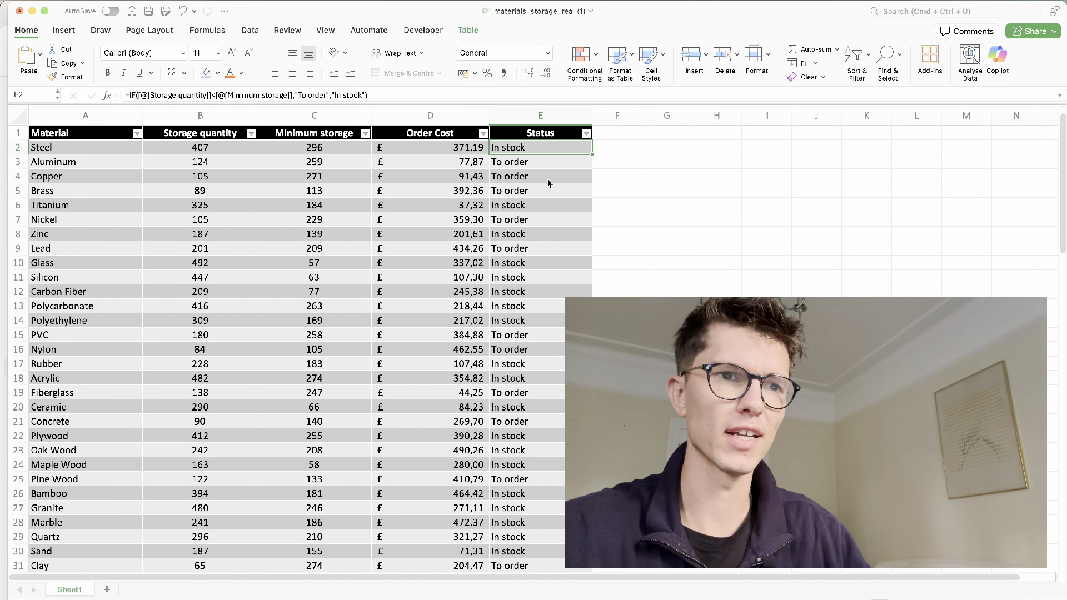
Add a classic conditional formatting rule to the Status column giving cells containing "To order" a light red fill with dark red text
key("super+shift+Down")
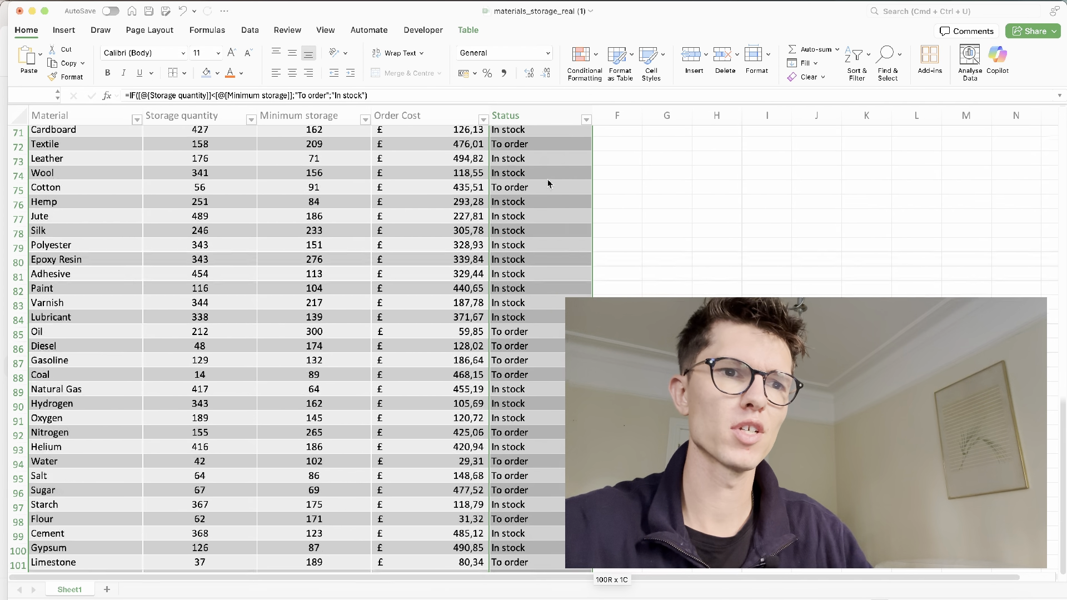
left_click(586, 69)
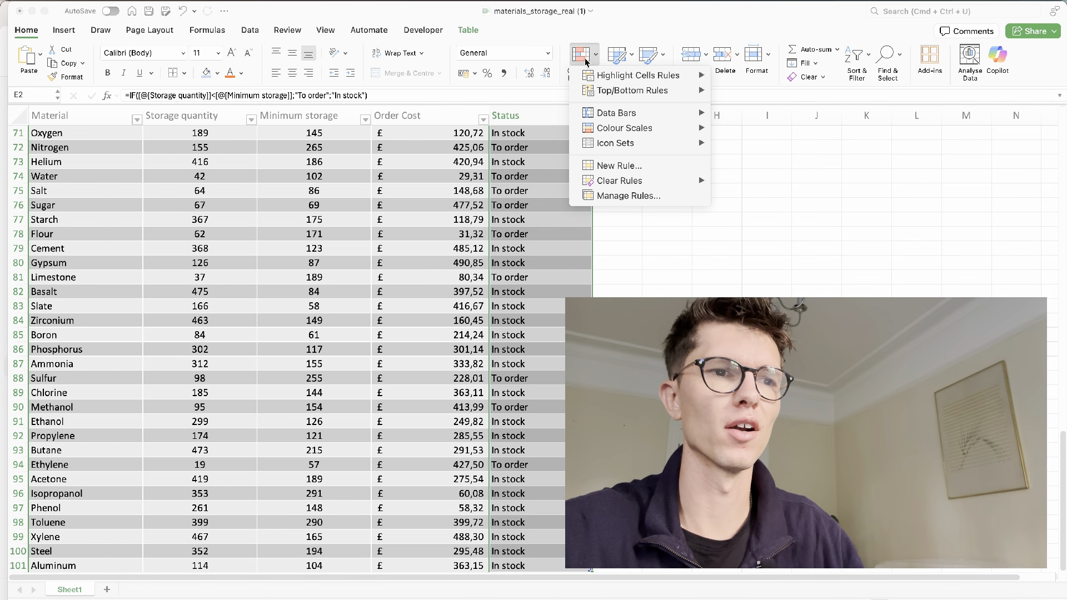
left_click(620, 167)
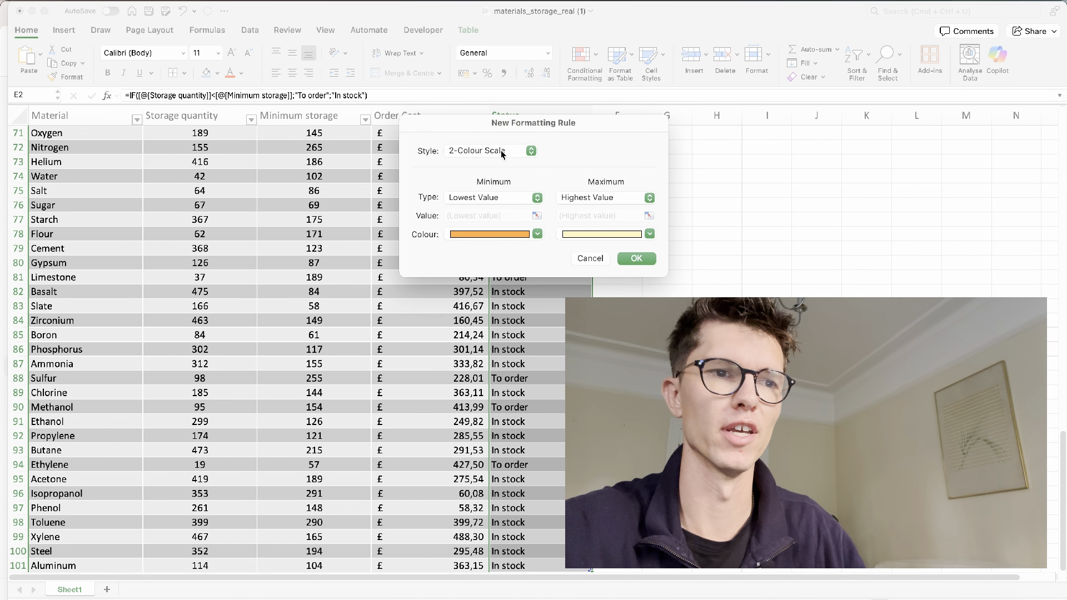
left_click(531, 150)
left_click(486, 206)
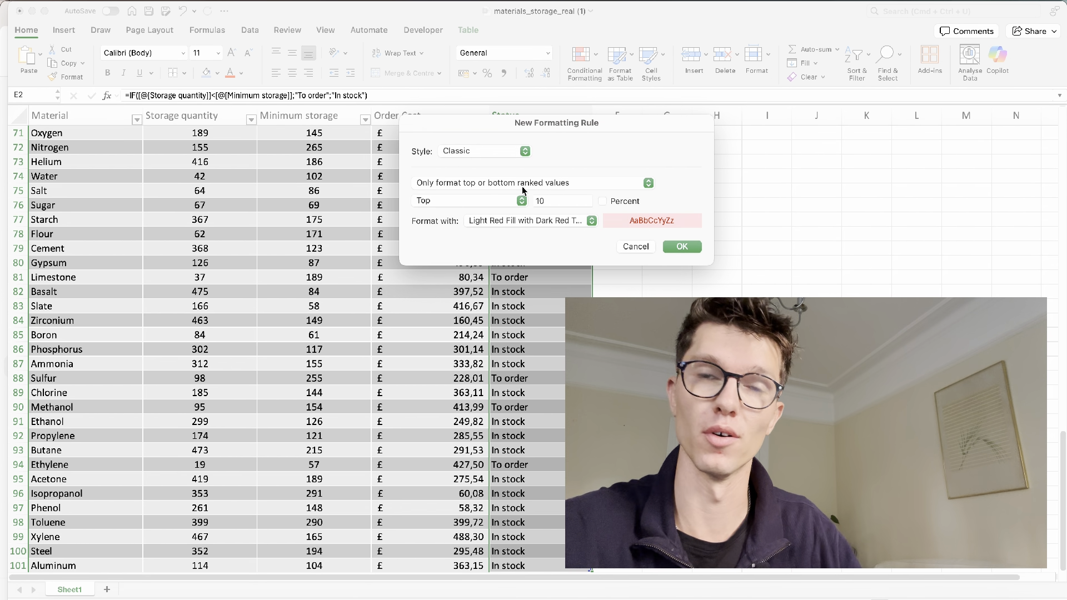
left_click(525, 185)
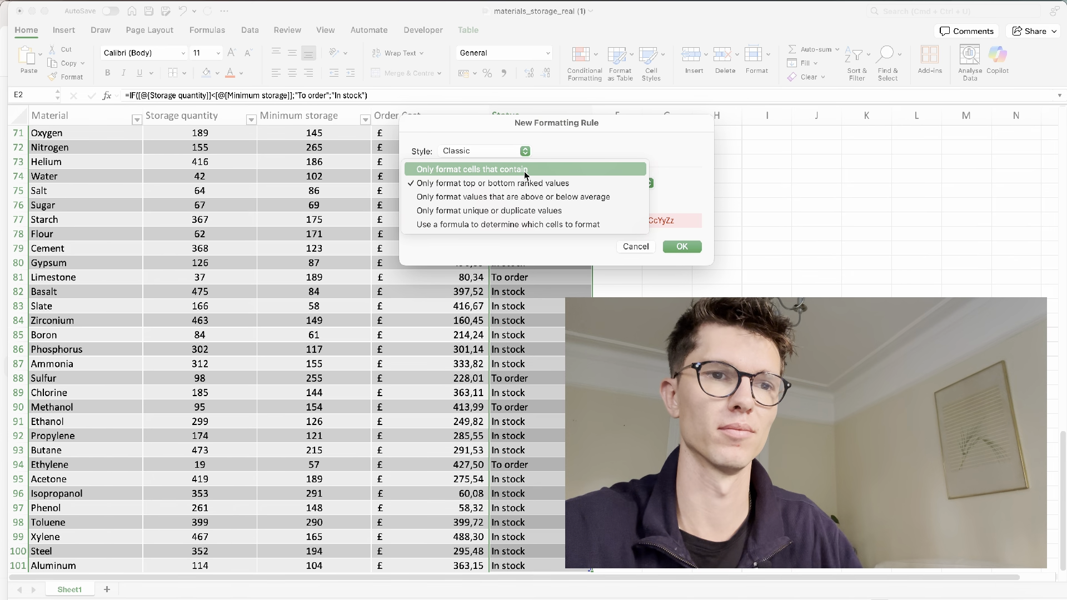
left_click(525, 175)
left_click_drag(576, 129, 777, 199)
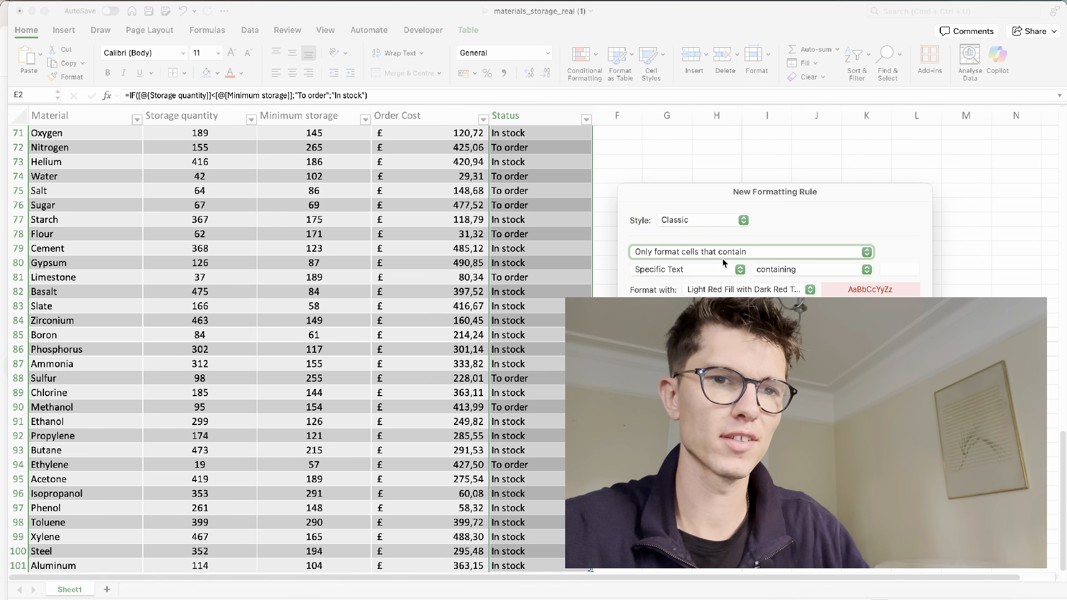
left_click(887, 273)
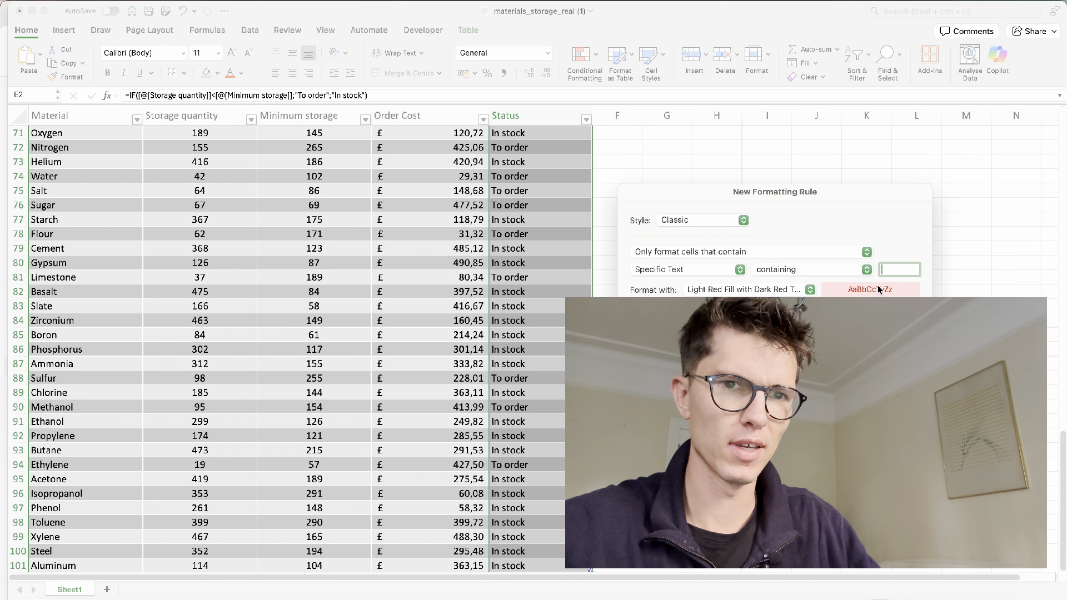
type("To order")
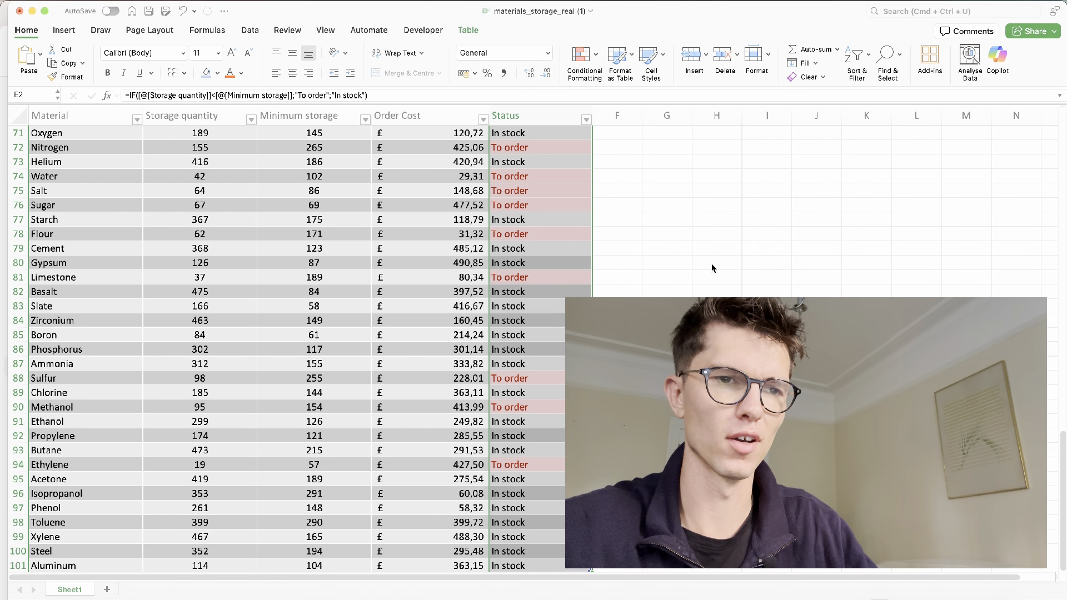
Add a second classic rule to the Status column giving cells containing "In stock" a green fill with dark green text
left_click(582, 54)
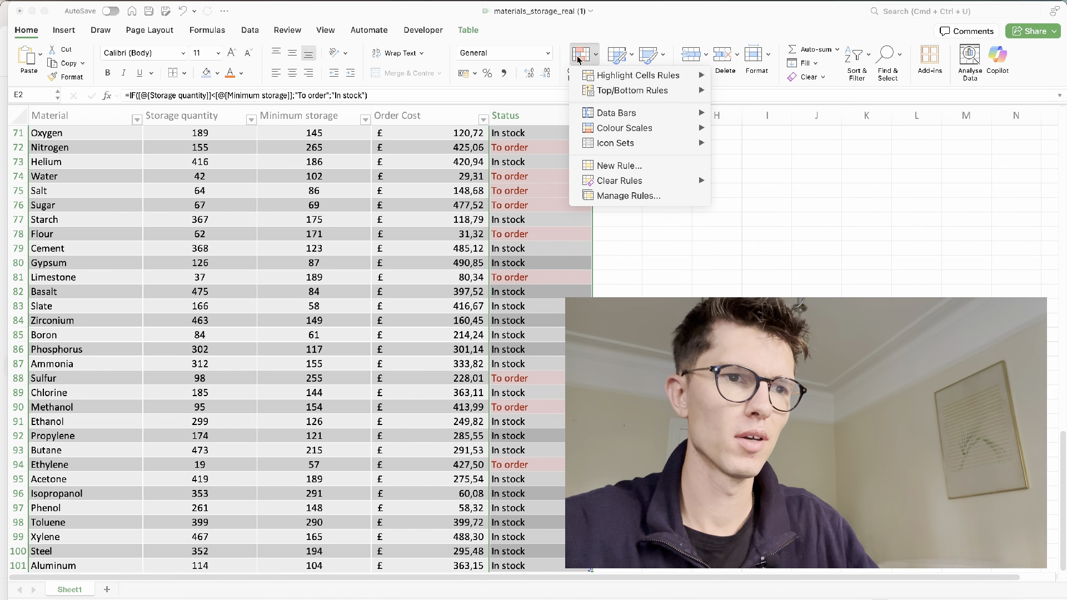
left_click(612, 166)
left_click(529, 150)
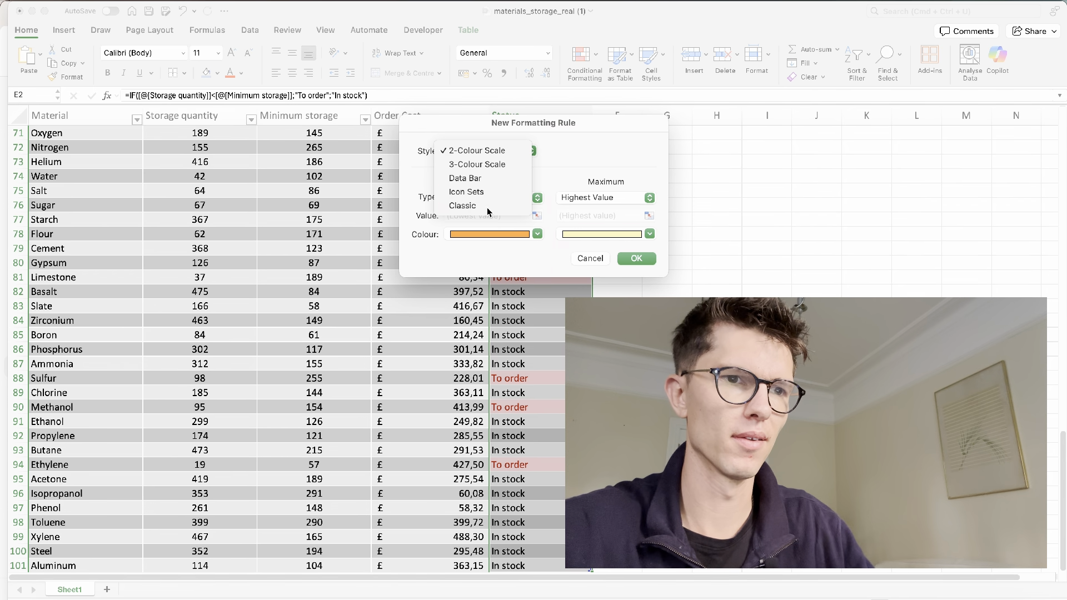
left_click(487, 207)
left_click(514, 182)
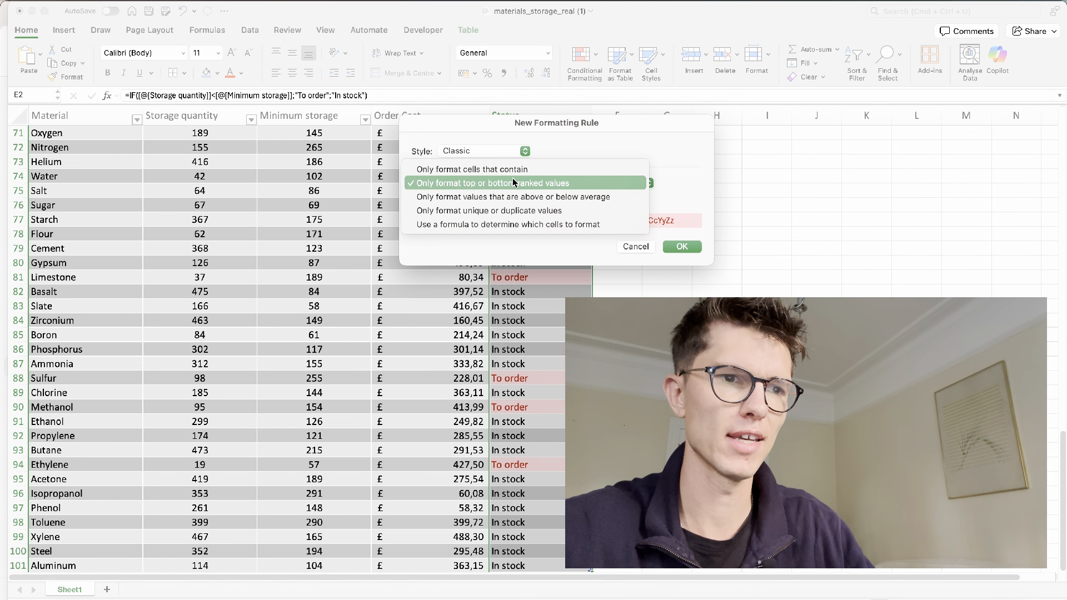
left_click(512, 173)
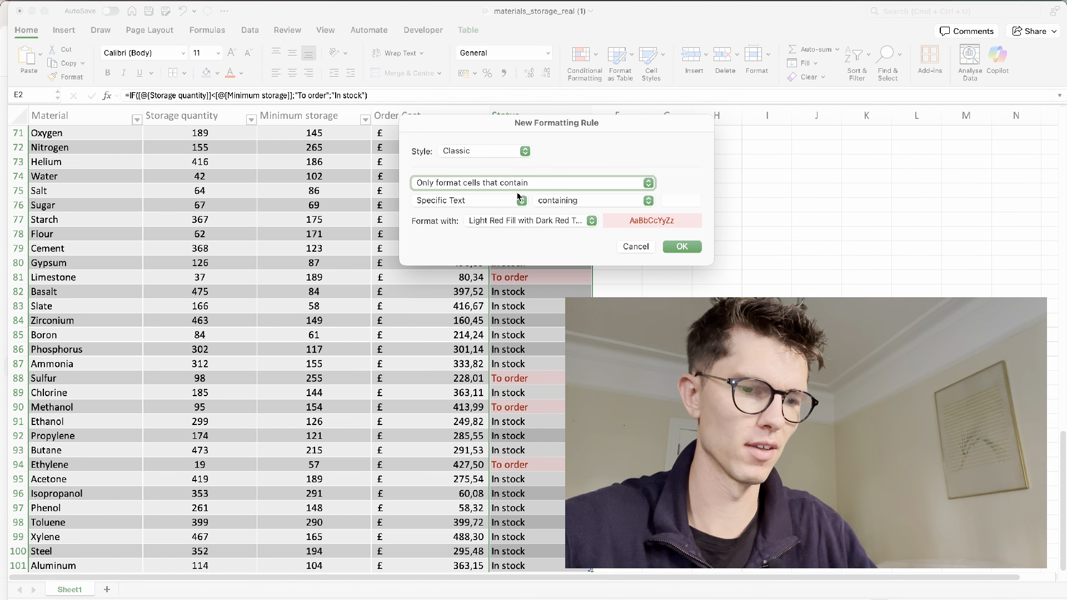
left_click(683, 200)
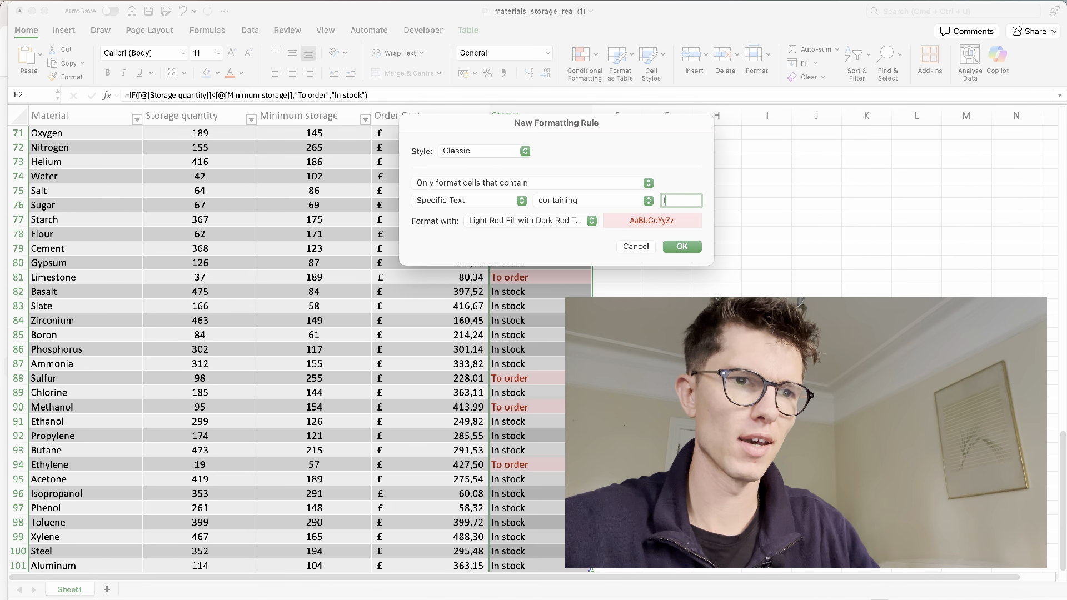
type("In stock")
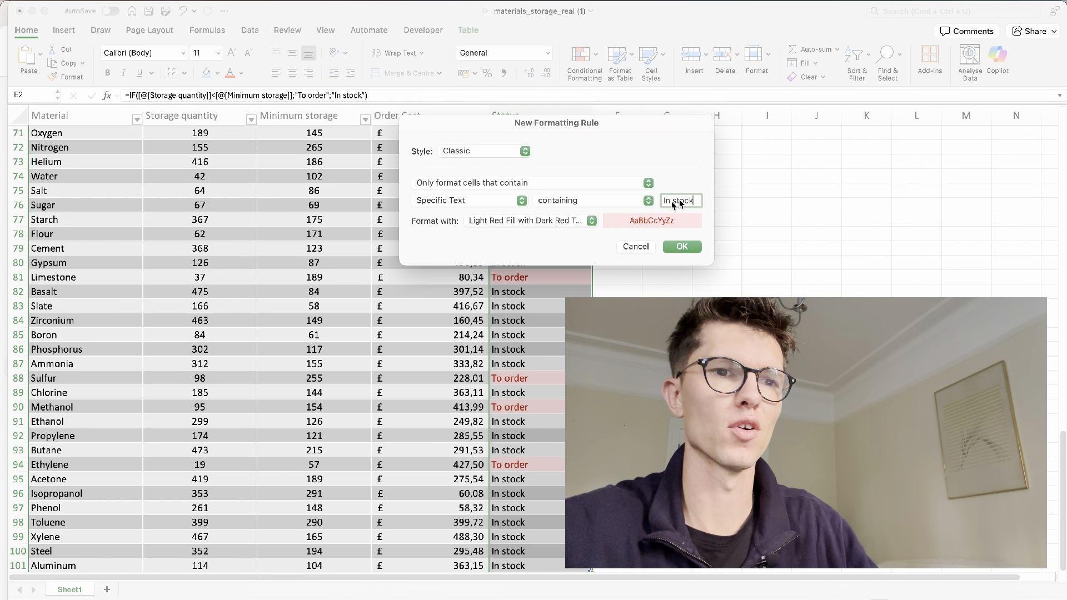
left_click(567, 221)
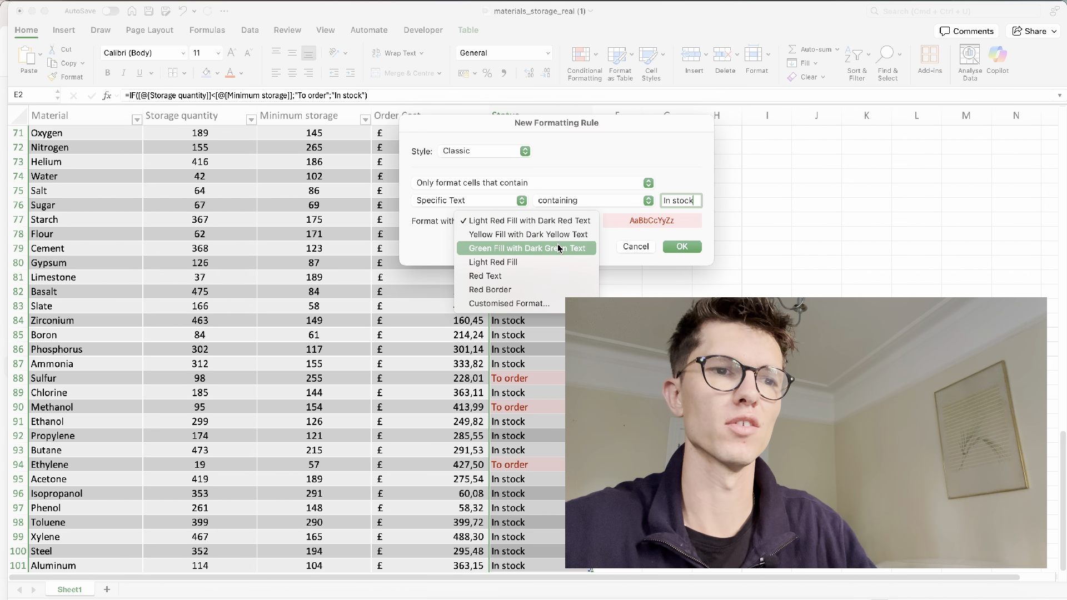
left_click(567, 248)
left_click(682, 247)
left_click(574, 264)
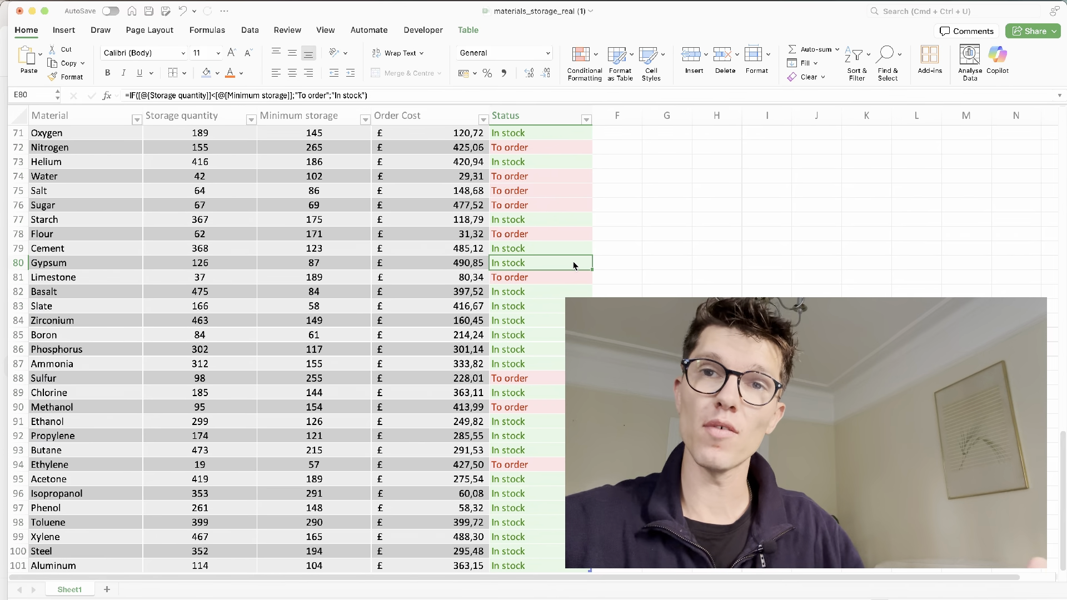
Try sorting the table by Status in ascending order and undo the sort
key("ctrl+Up")
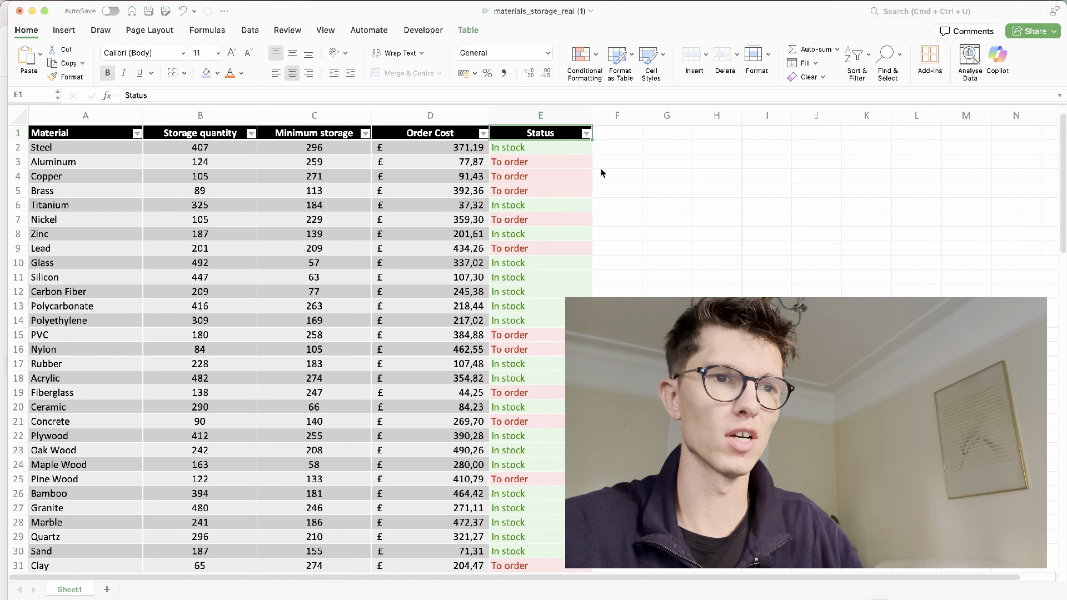
left_click(586, 134)
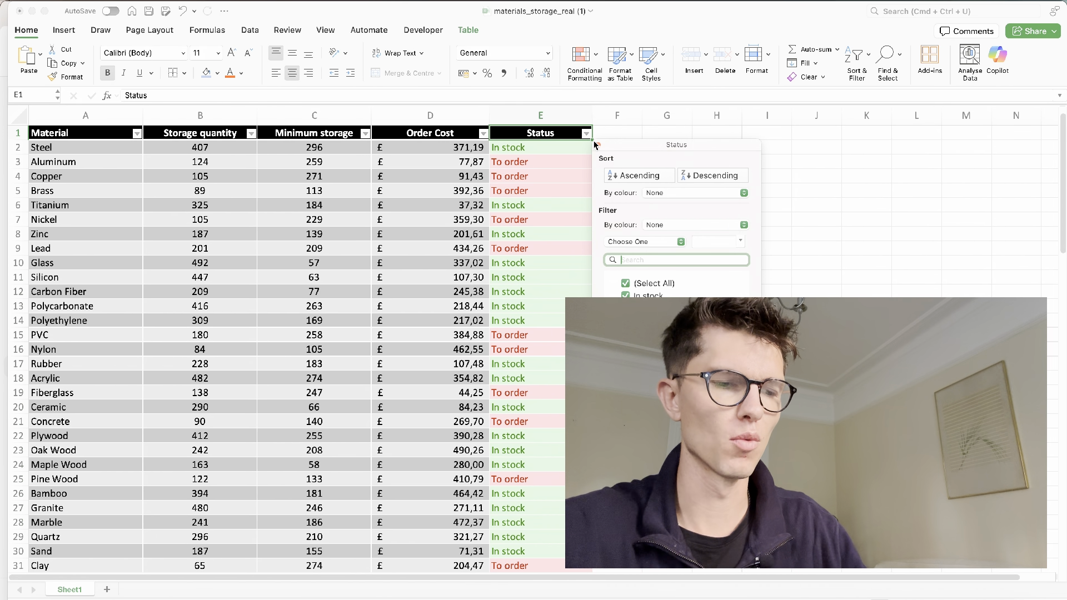
left_click(613, 174)
left_click(555, 222)
key("super+z")
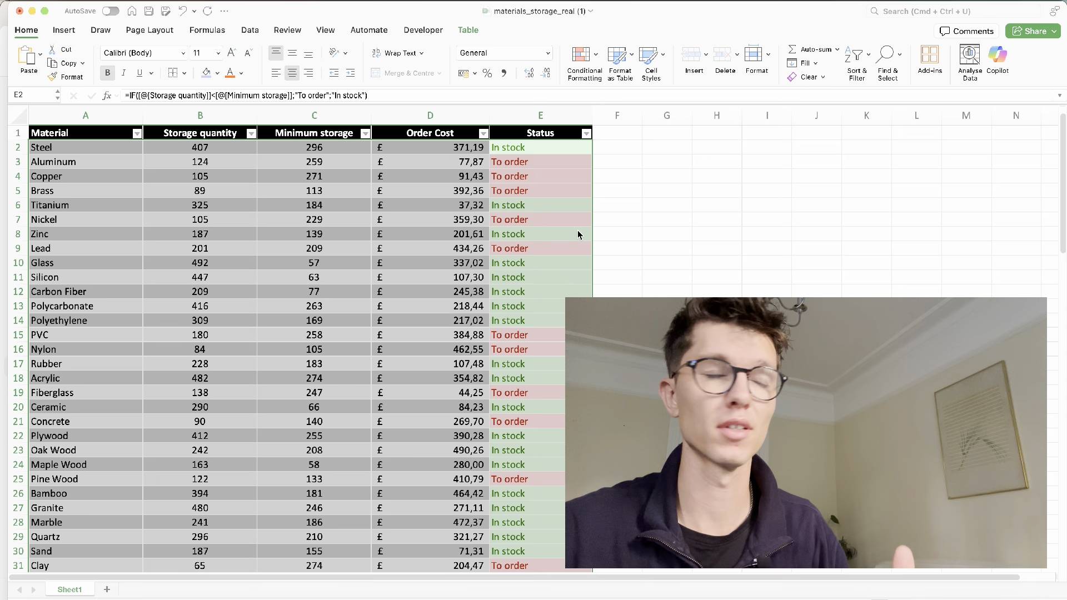
left_click(546, 223)
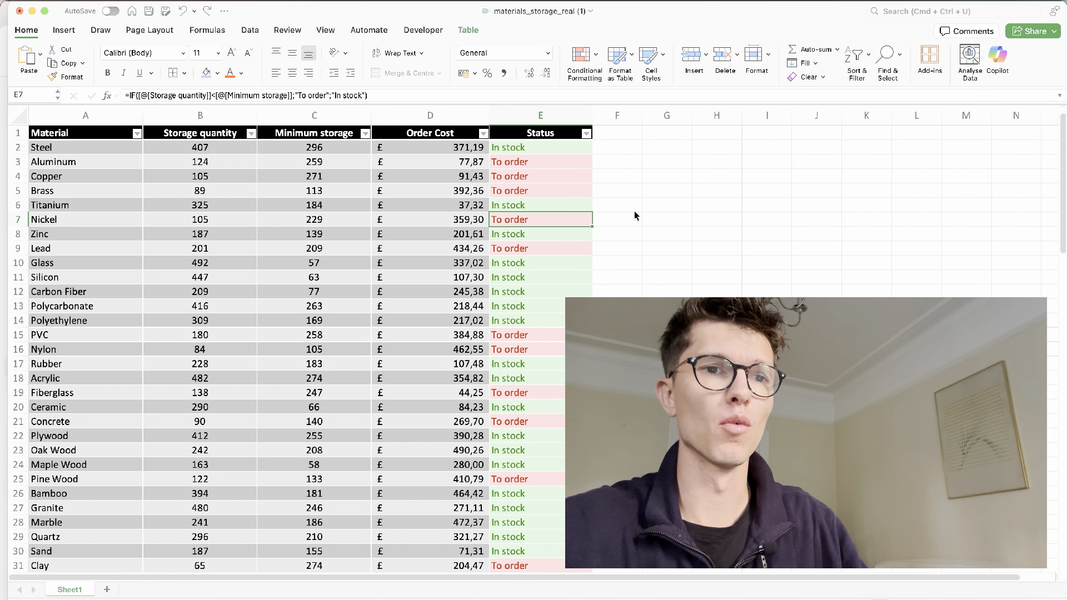
Enter the label "How much items to order" in G3 and widen column G to fit it
left_click(667, 162)
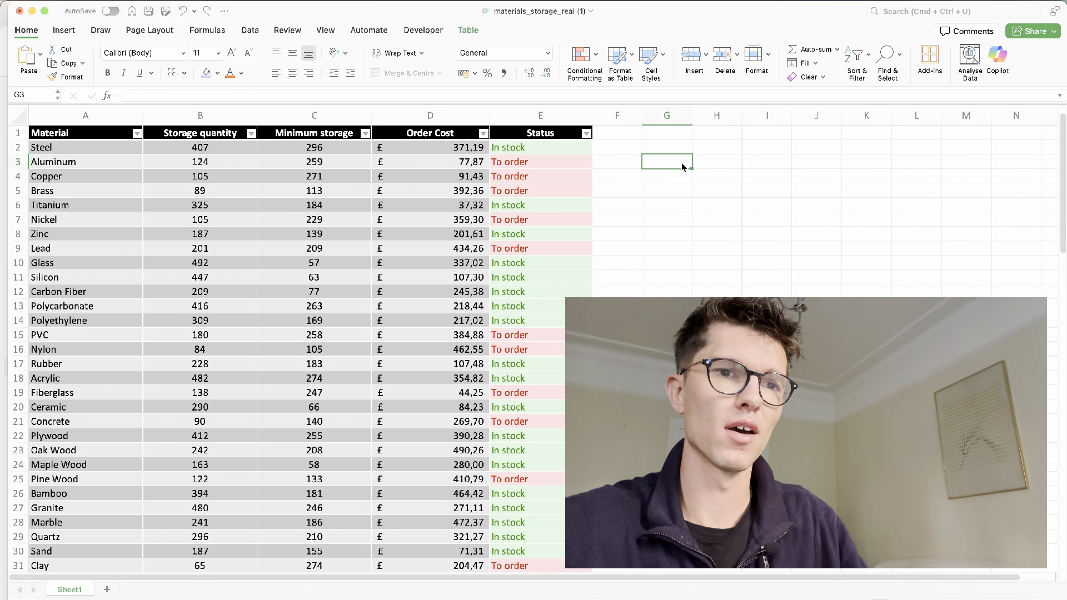
left_click_drag(694, 118, 756, 119)
type("How much items to order")
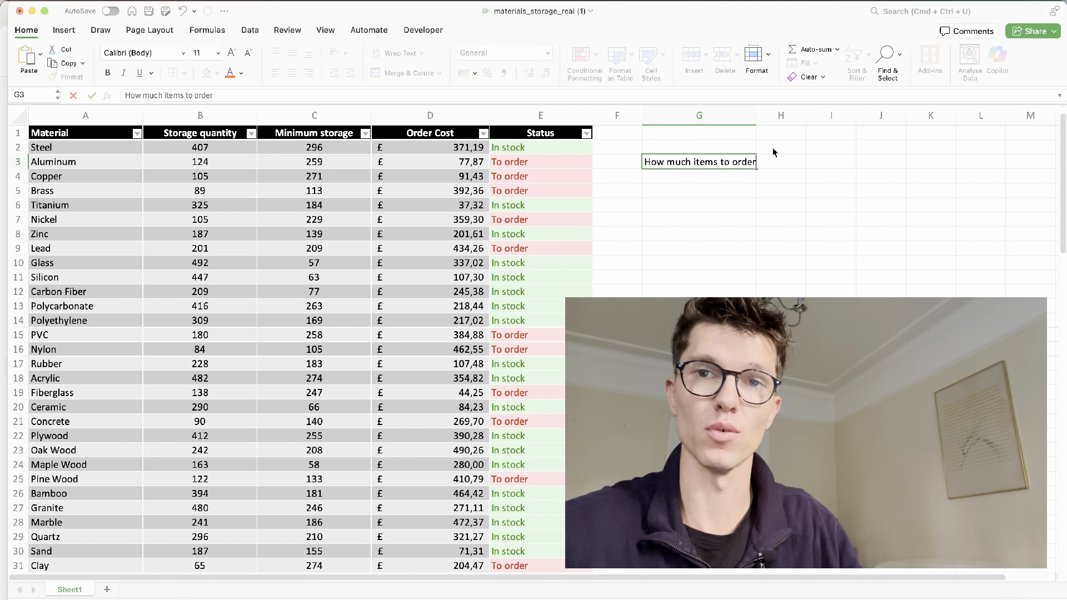
key("Tab")
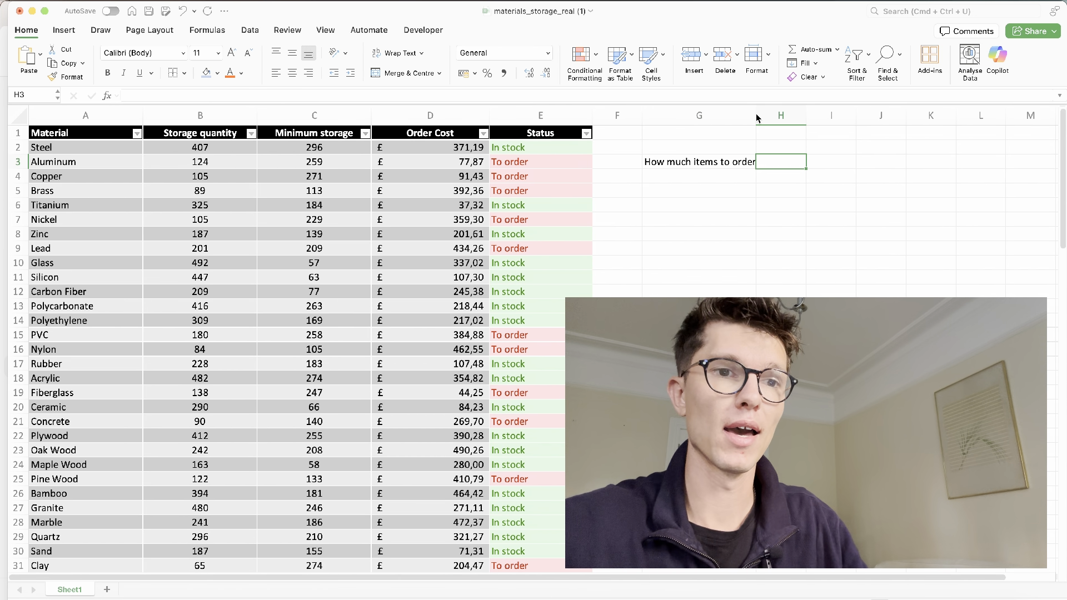
left_click_drag(757, 115, 773, 116)
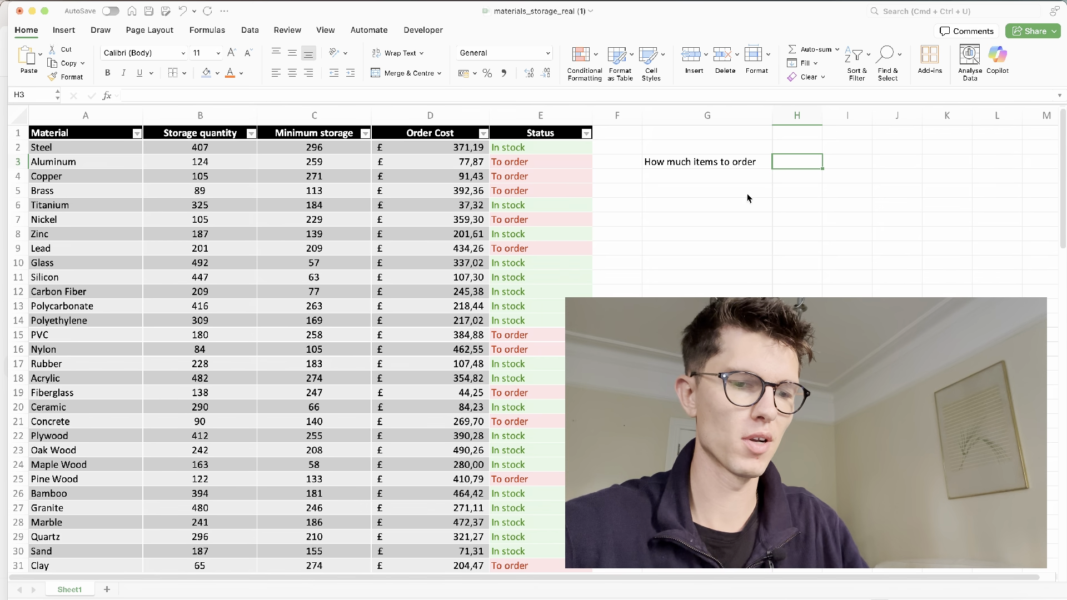
Enter the label "How much total order" in G4, widen column H slightly and select H3
left_click(725, 179)
type("How")
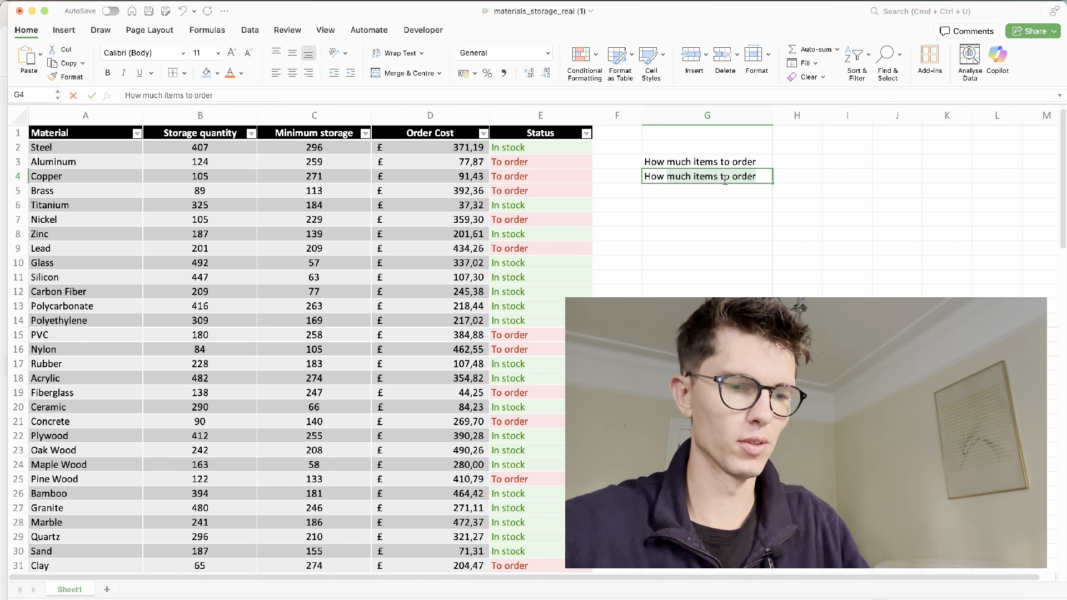
type(" much ")
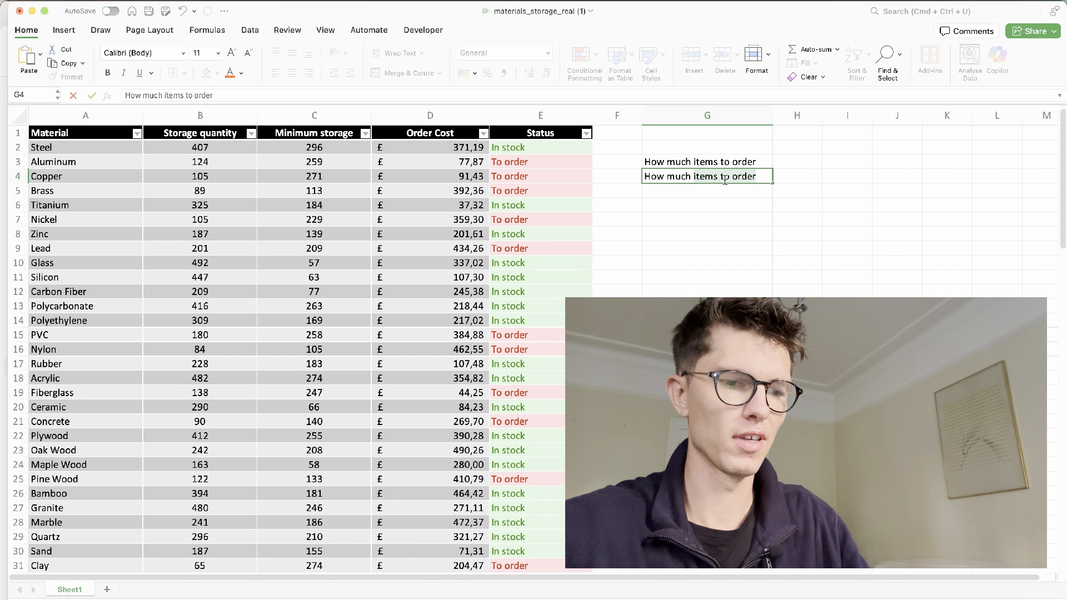
type("orde")
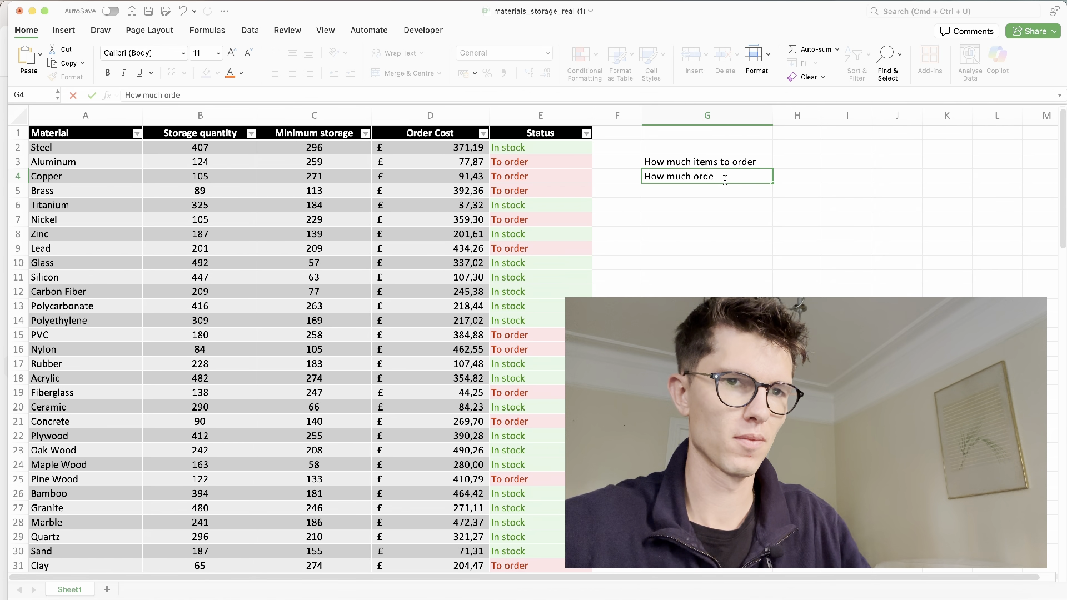
key("BackSpace")
key("BackSpace")
key("BackSpace")
key("BackSpace")
type("total o")
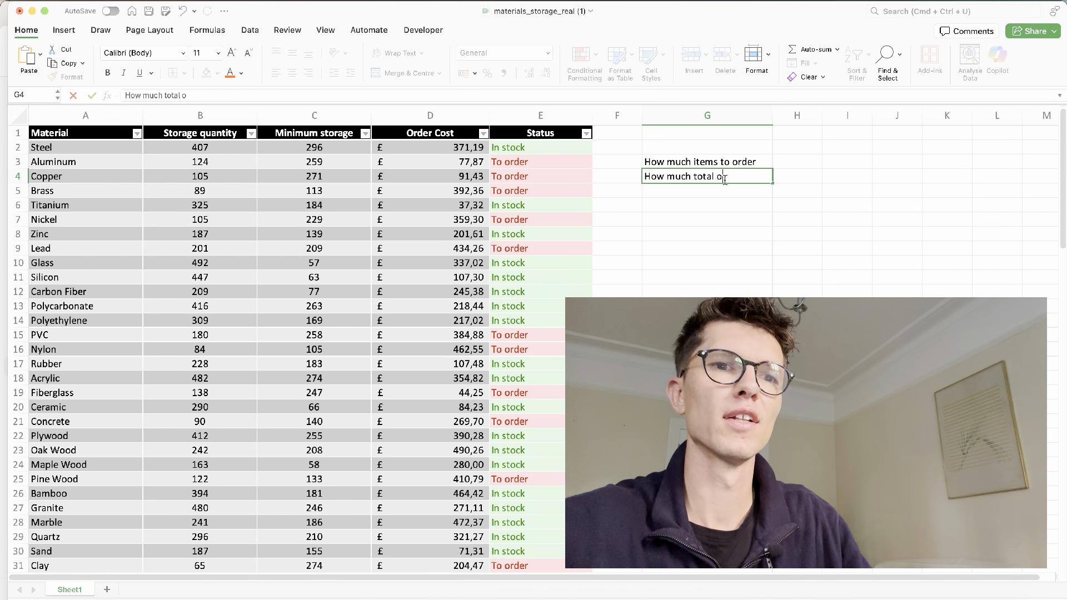
type("rder")
key("Tab")
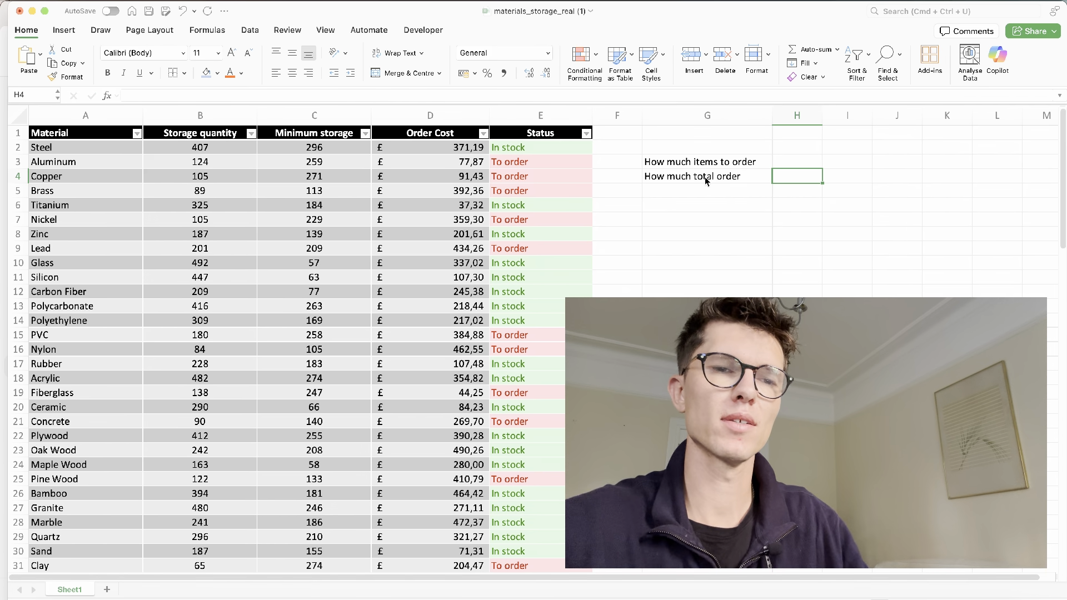
left_click_drag(823, 120, 834, 115)
left_click(801, 163)
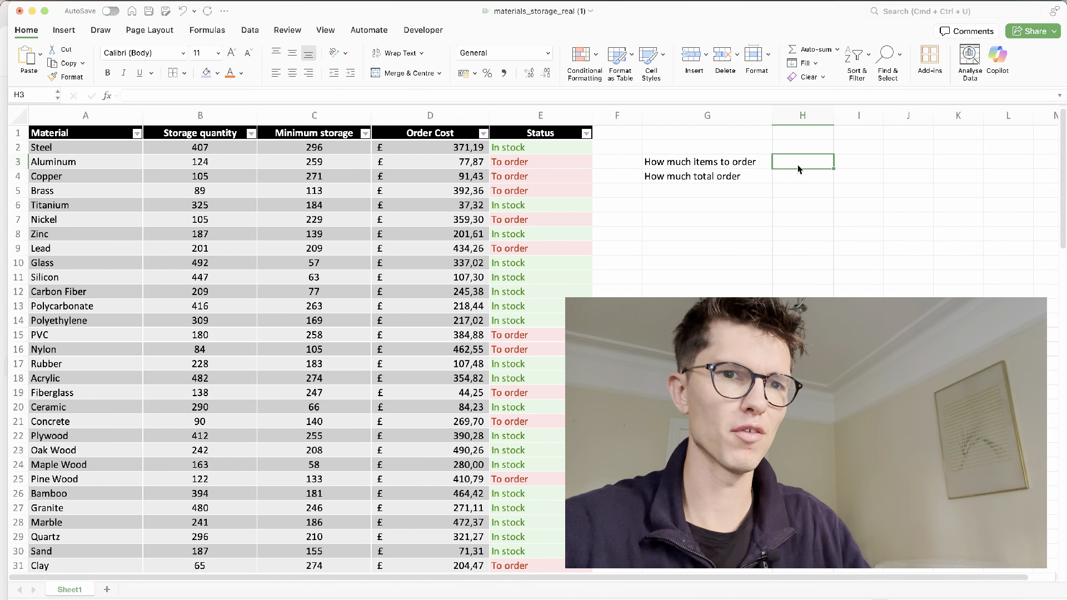
type("=sum")
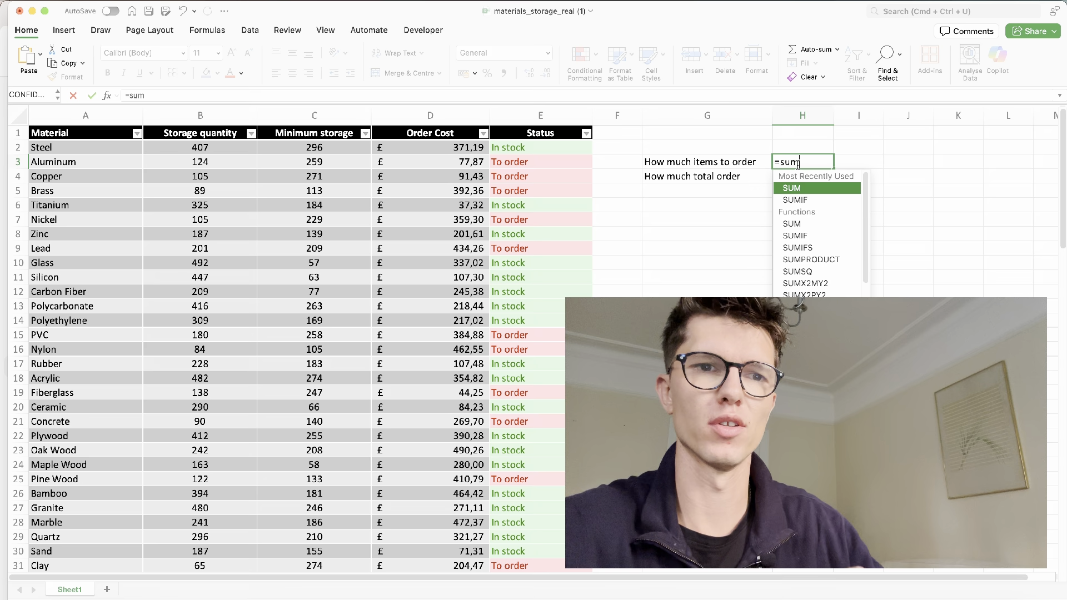
key("Down")
key("Tab")
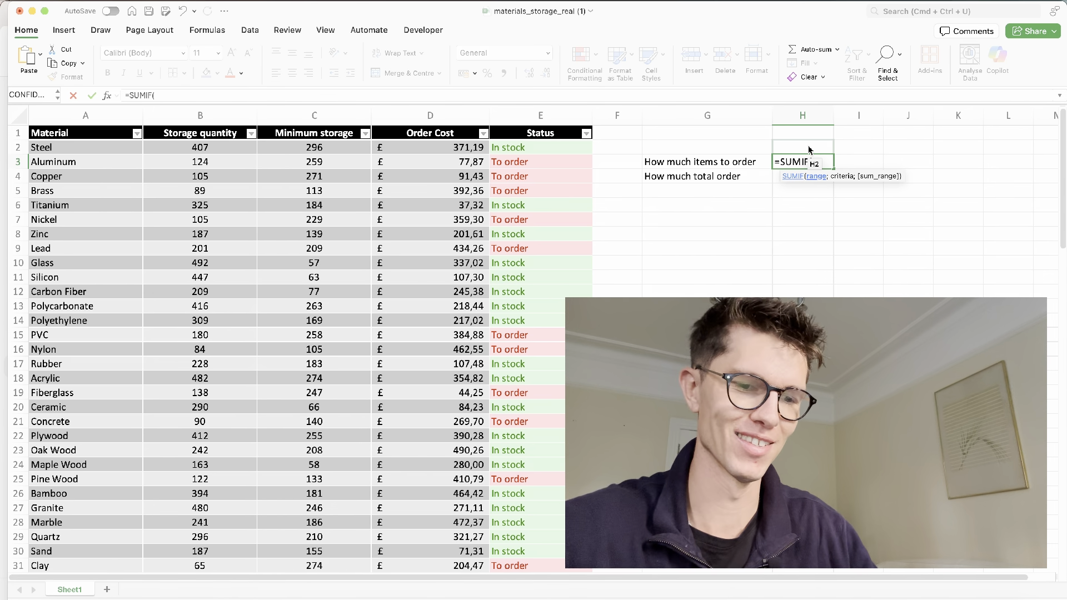
key("BackSpace")
key("BackSpace")
key("BackSpace")
key("BackSpace")
key("BackSpace")
key("BackSpace")
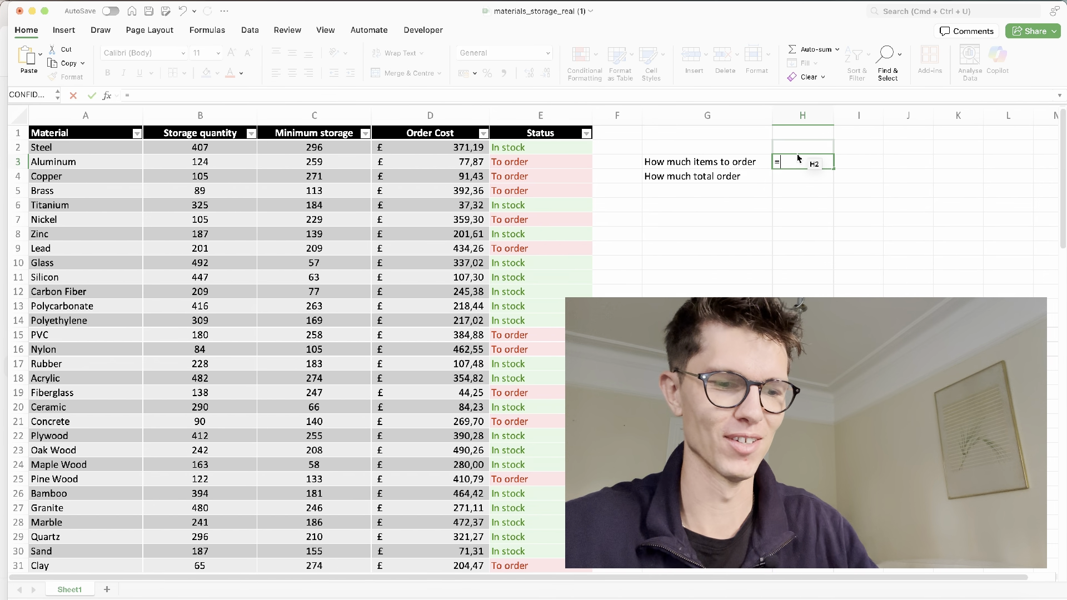
Count the "To order" entries of the whole Status column in H3 with =COUNTIF(E:E;"To order")
type("counti")
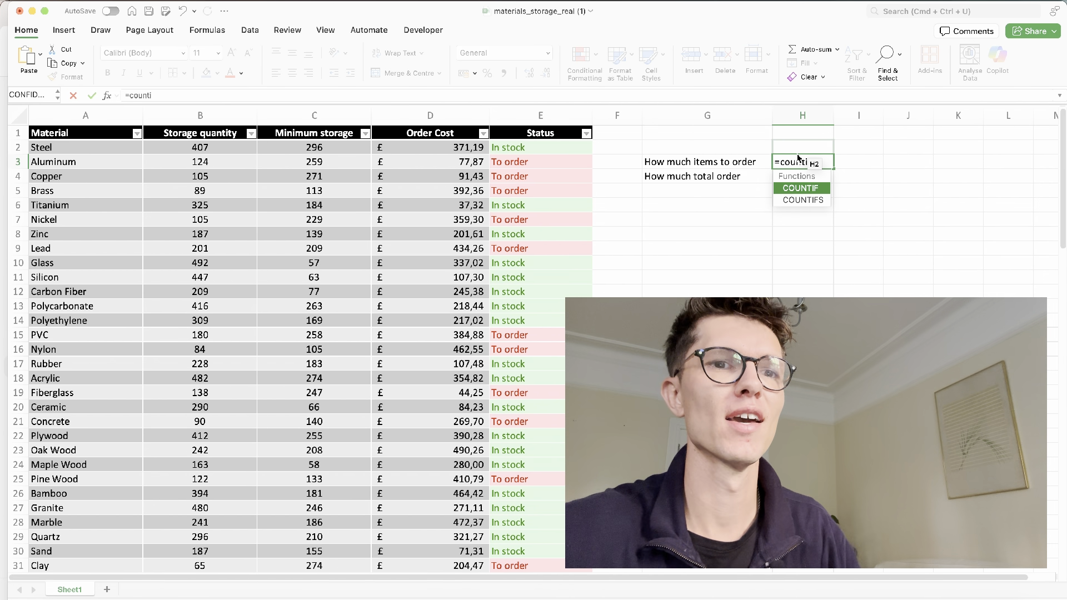
type("f(")
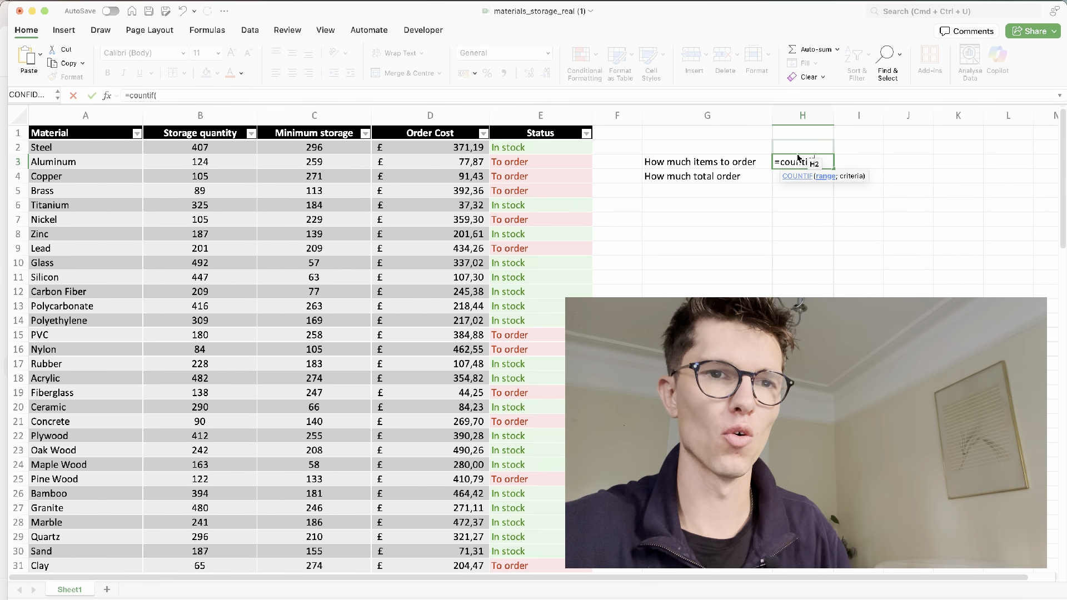
left_click(545, 120)
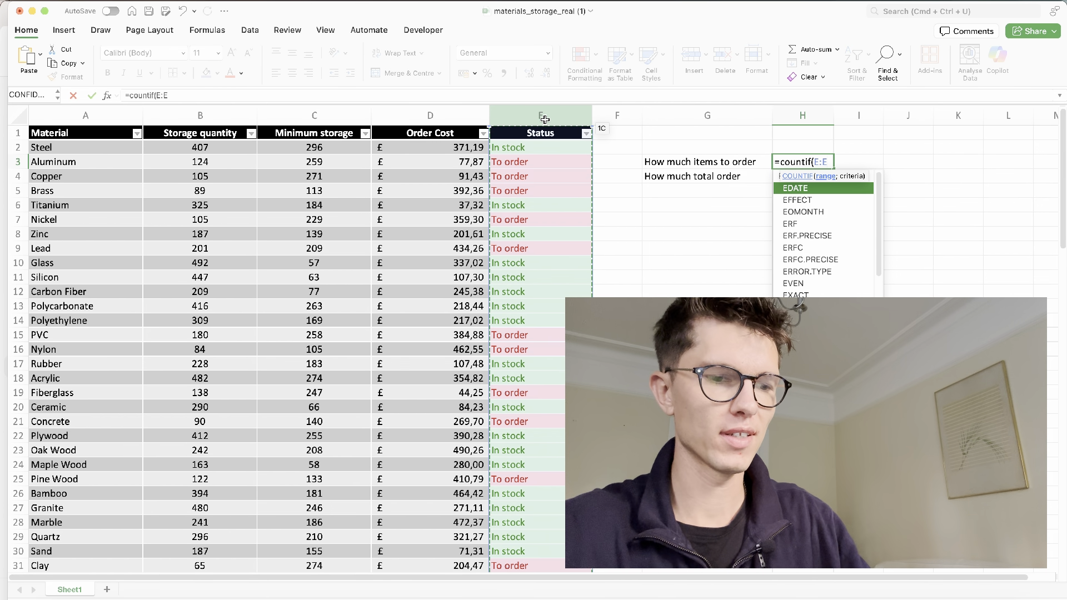
type(";\"To order")
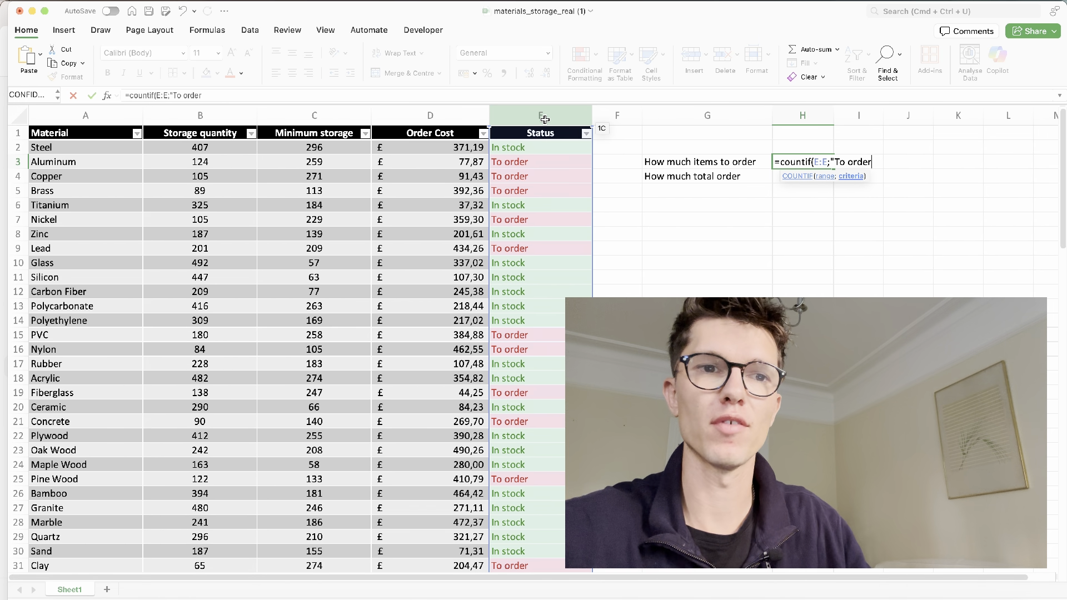
type("\"")
key("Return")
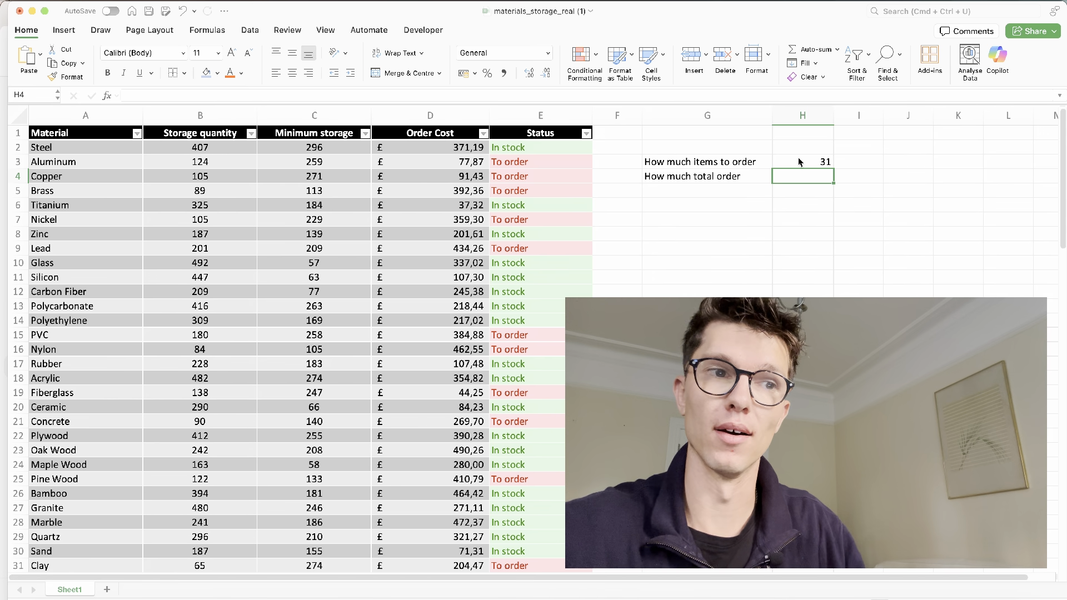
left_click(798, 162)
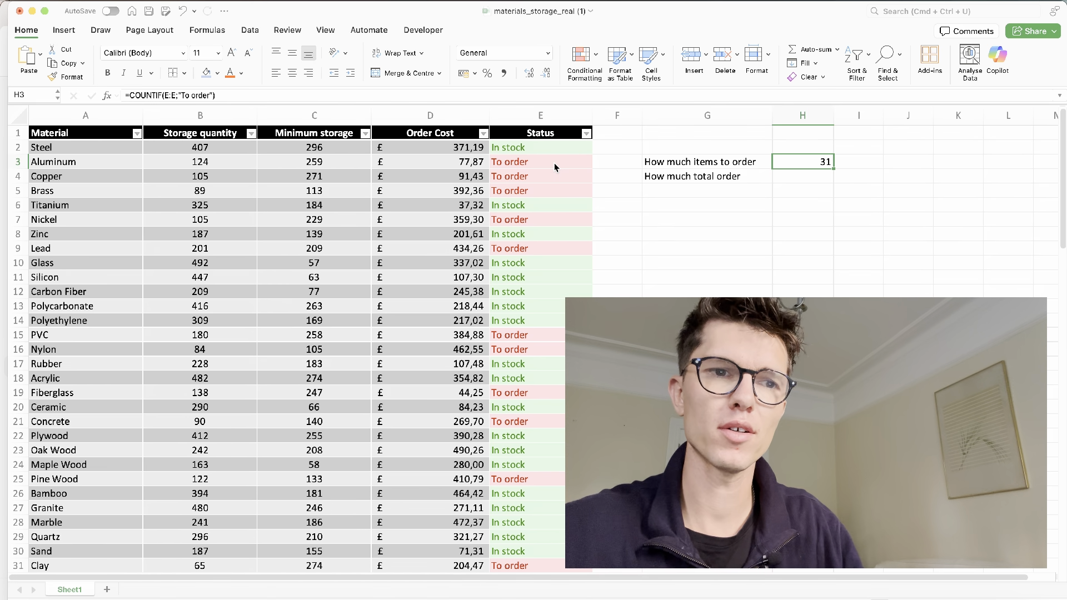
key("Return")
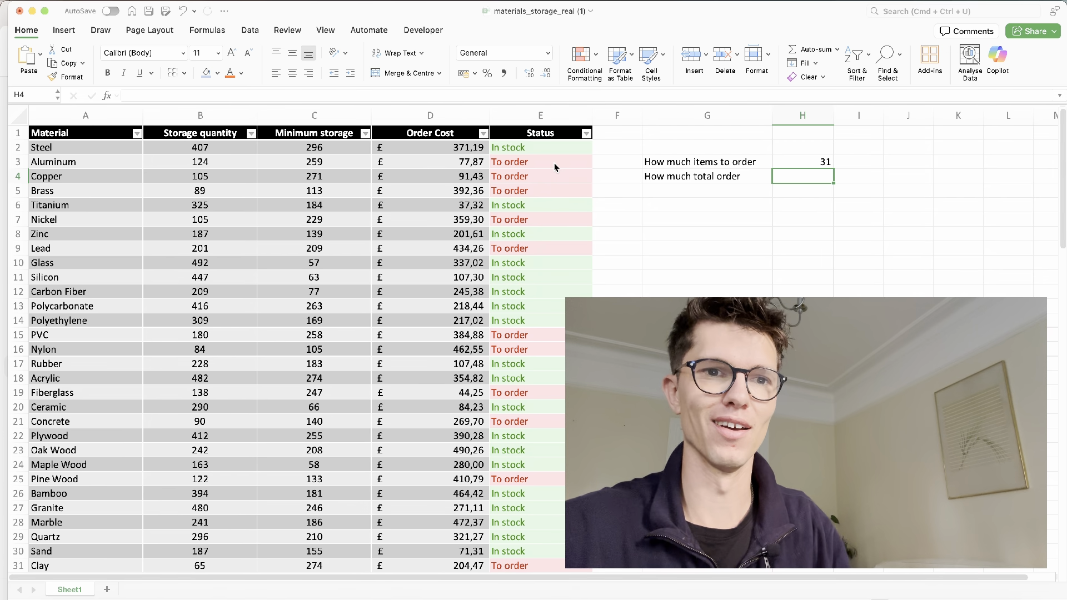
Total the Order Cost of all "To order" items in H4 with =SUMIF(E:E;"To order";D:D)
type("=sumif(")
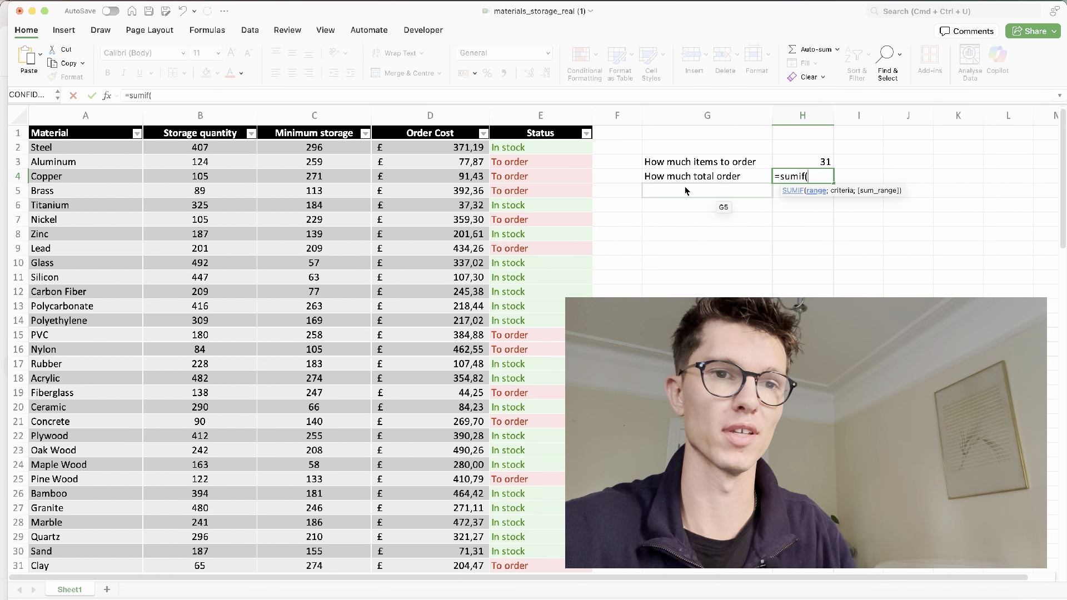
left_click(552, 116)
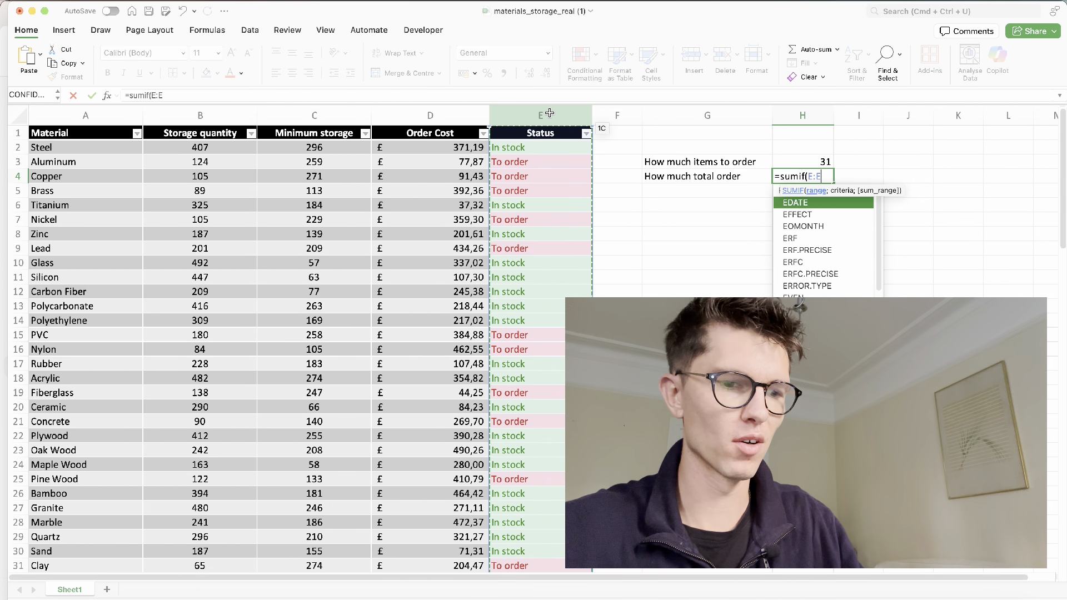
type(";\"")
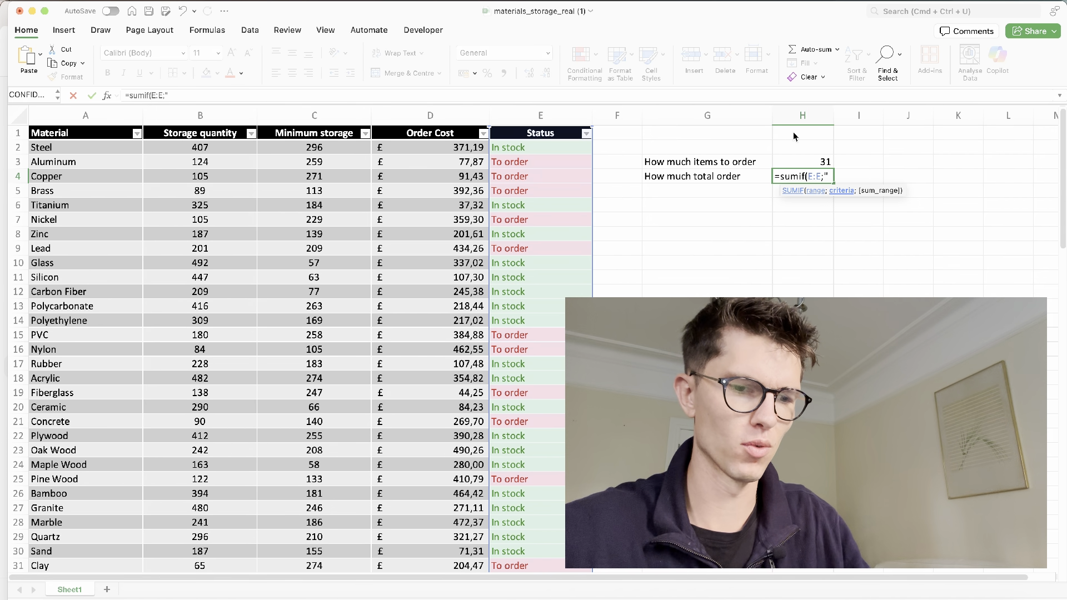
type("I")
key("BackSpace")
type("To")
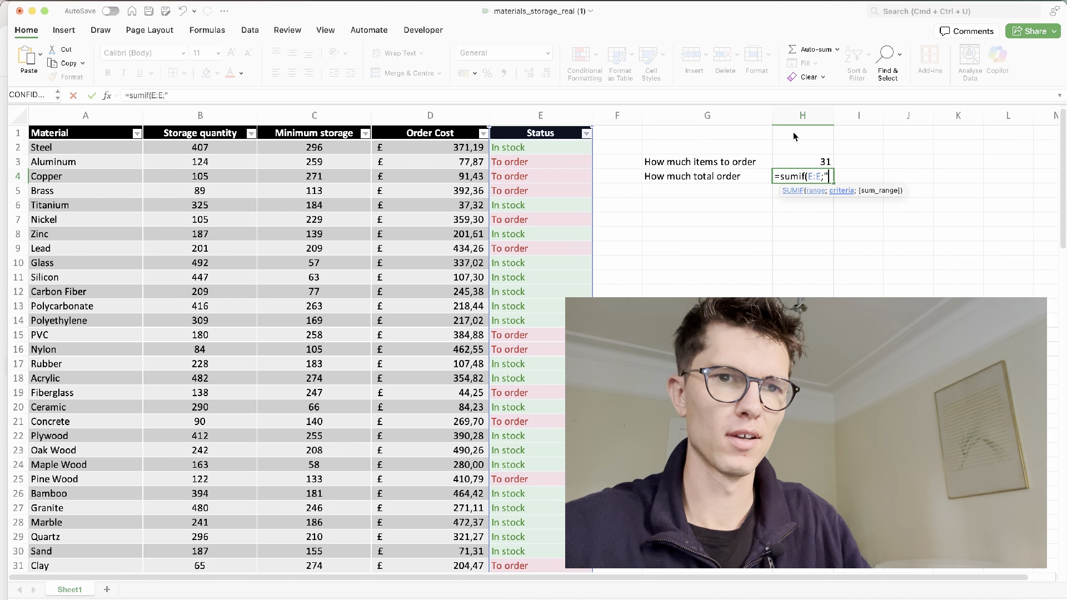
type(" order\"")
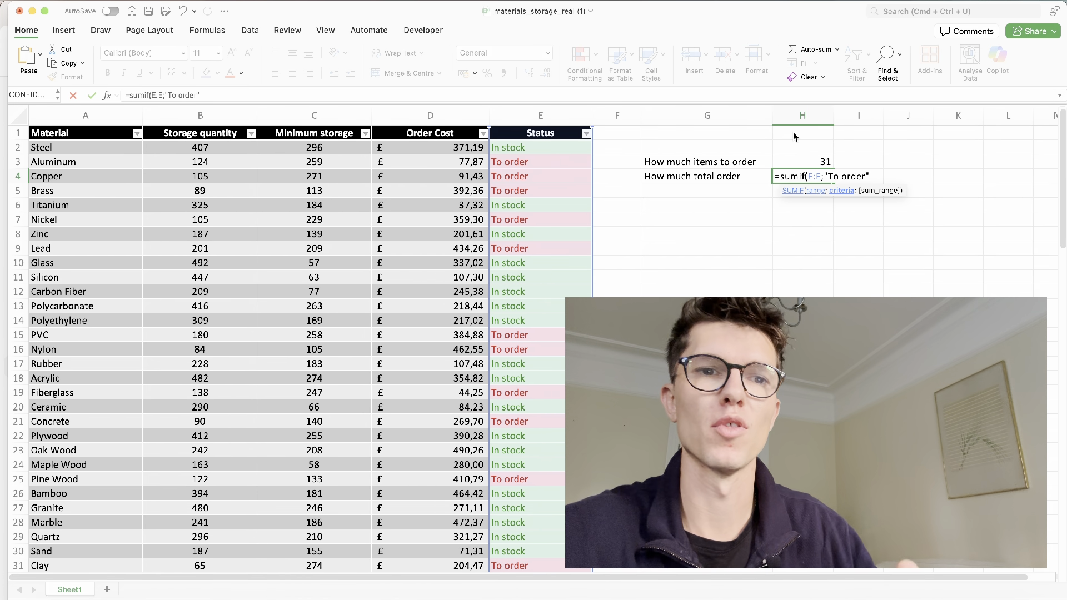
type(";")
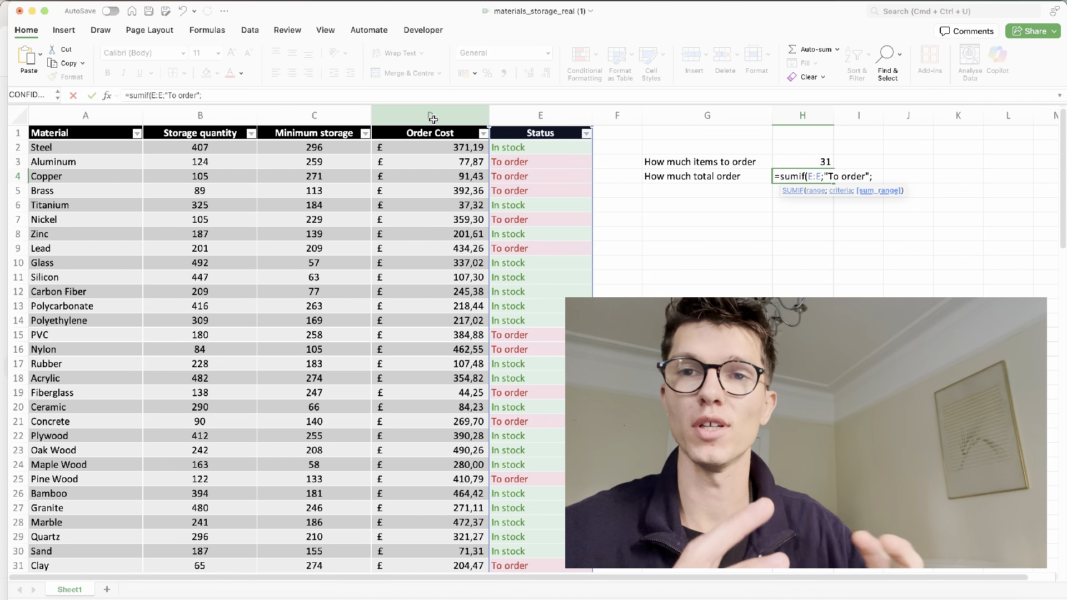
left_click(431, 116)
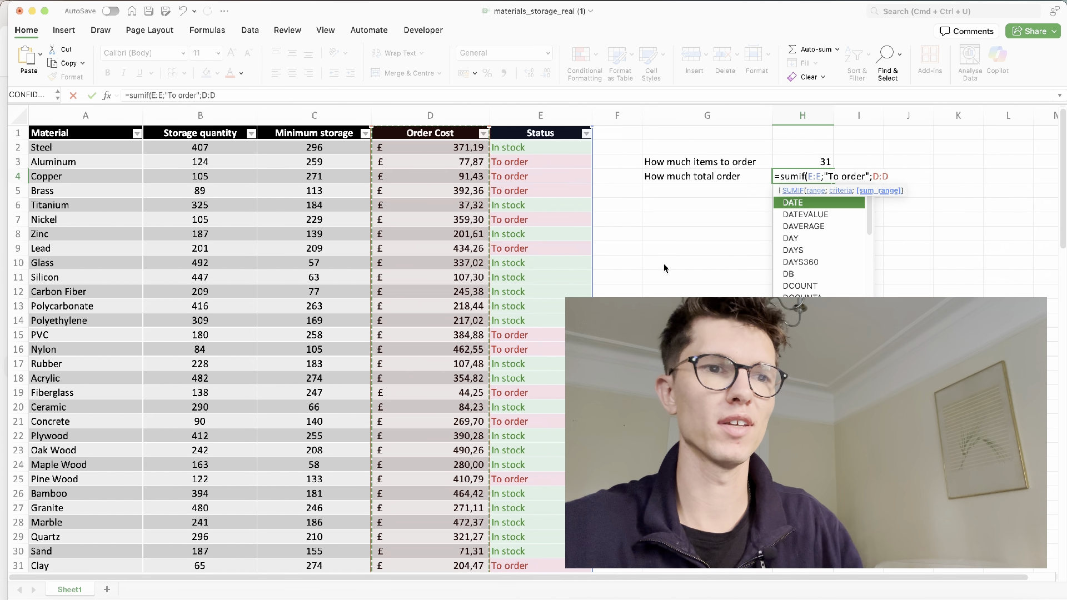
type(")")
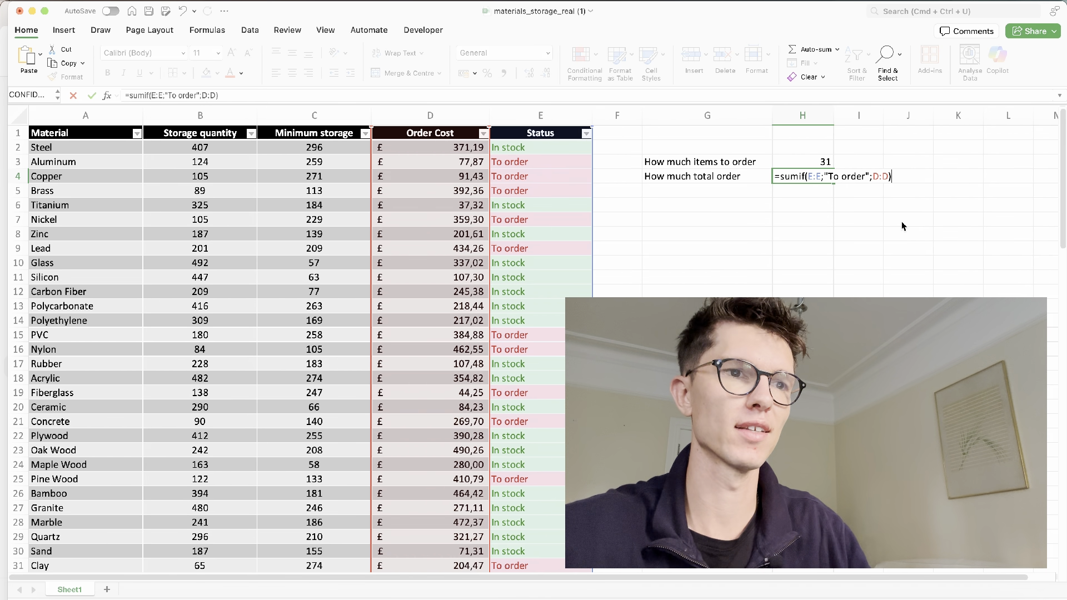
key("Return")
Format the total in H4 with the £ English (en-GB) accounting format and select the Status cell for Aluminum
key("Up")
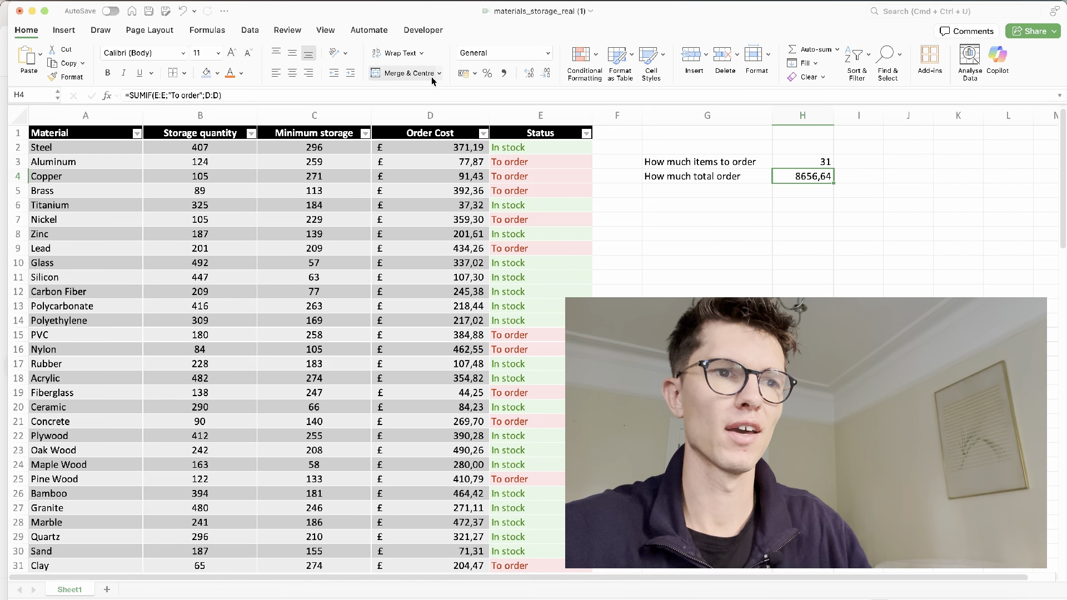
left_click(474, 77)
left_click(475, 74)
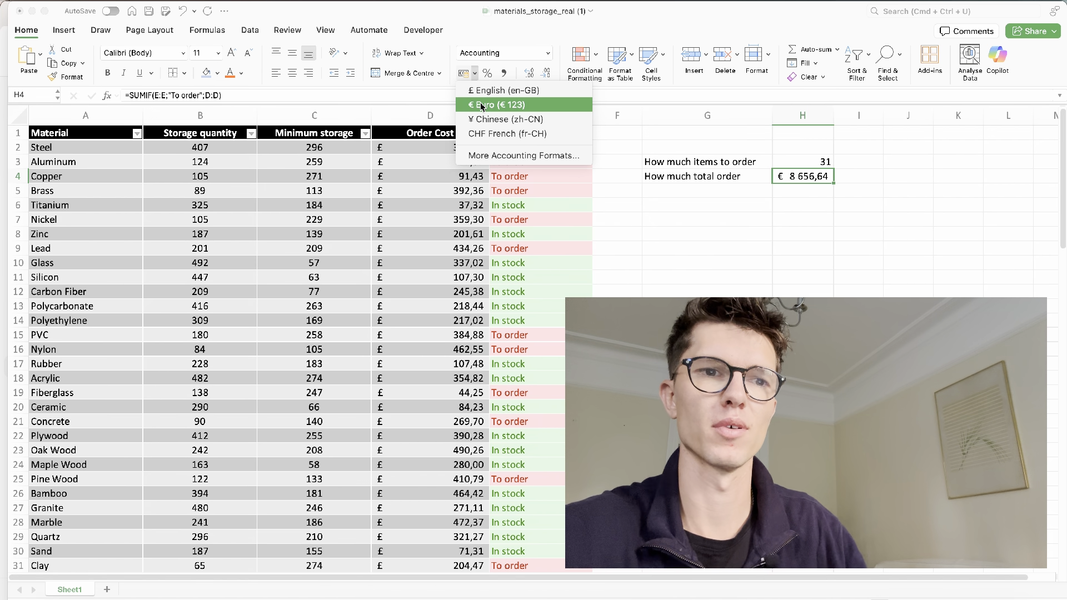
left_click(500, 90)
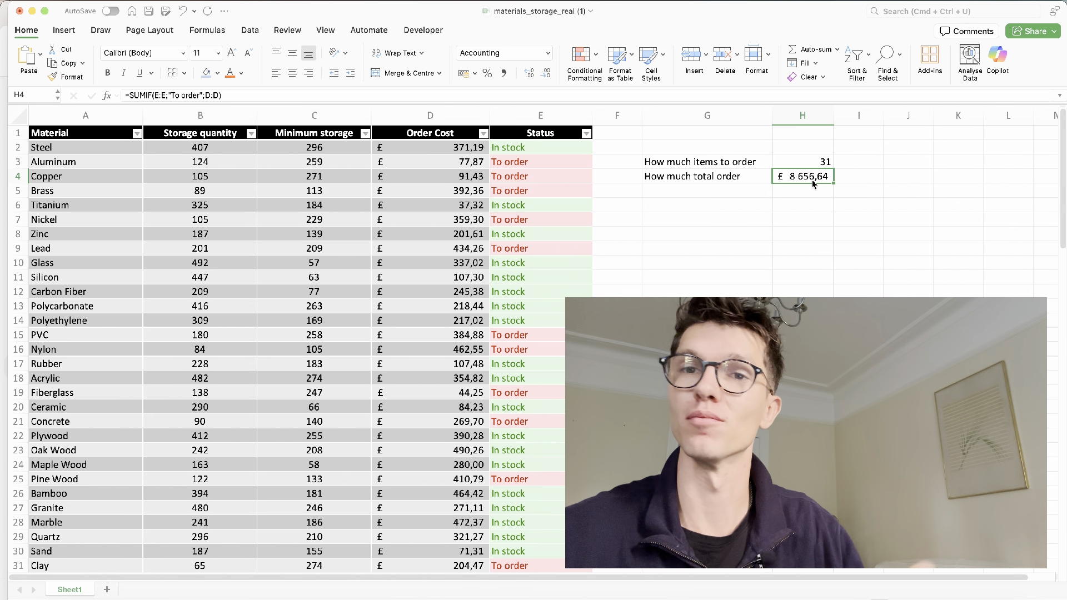
left_click(514, 162)
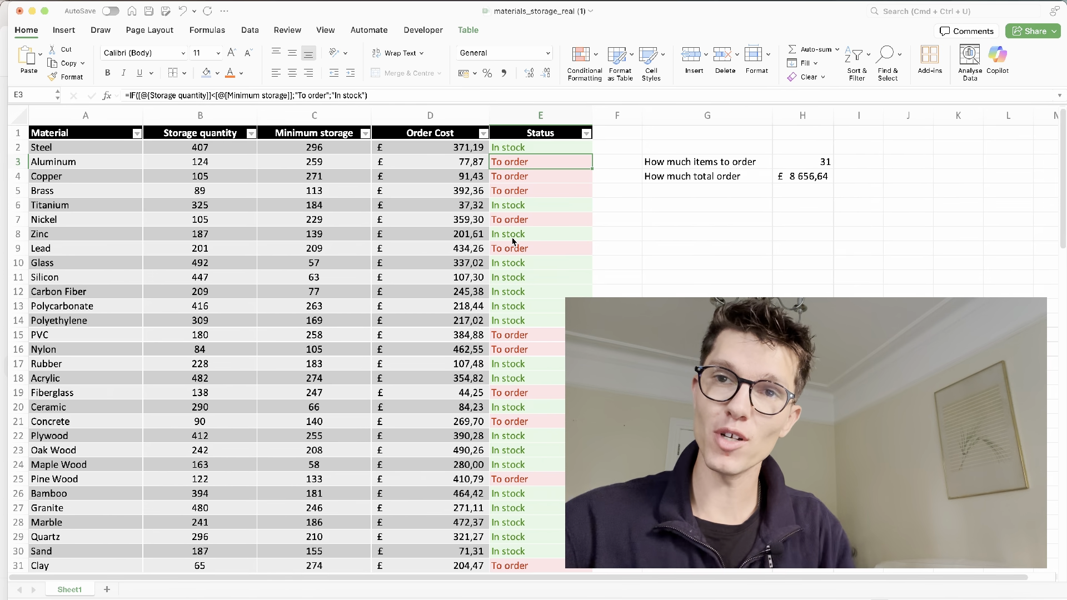